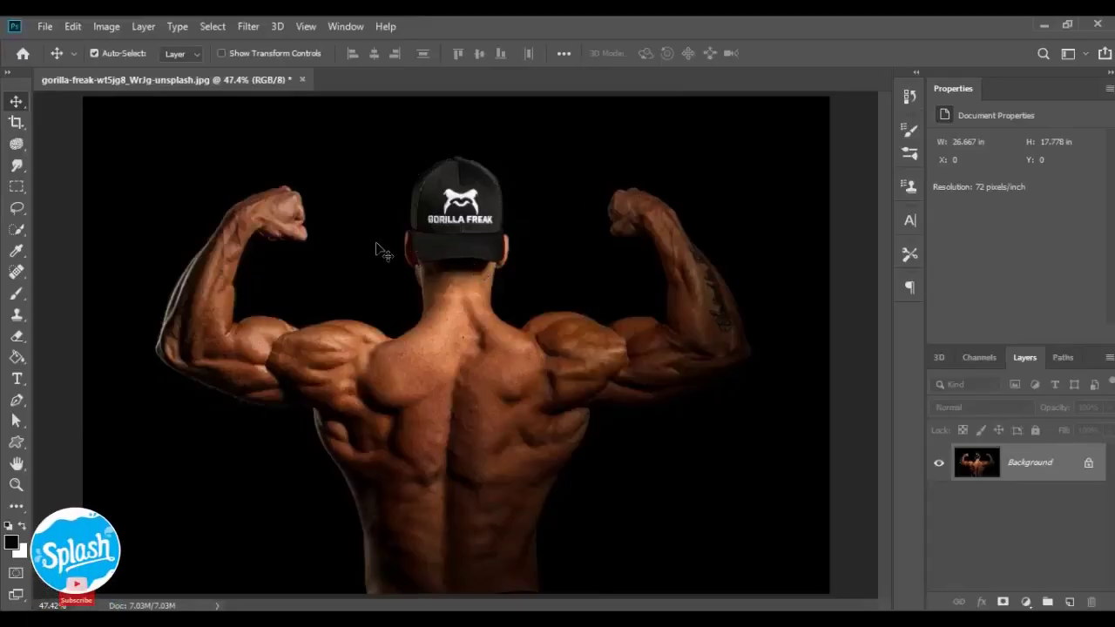
- With Quick Selection active, auto-select the bodybuilder using Select > Subject
left_click(17, 229)
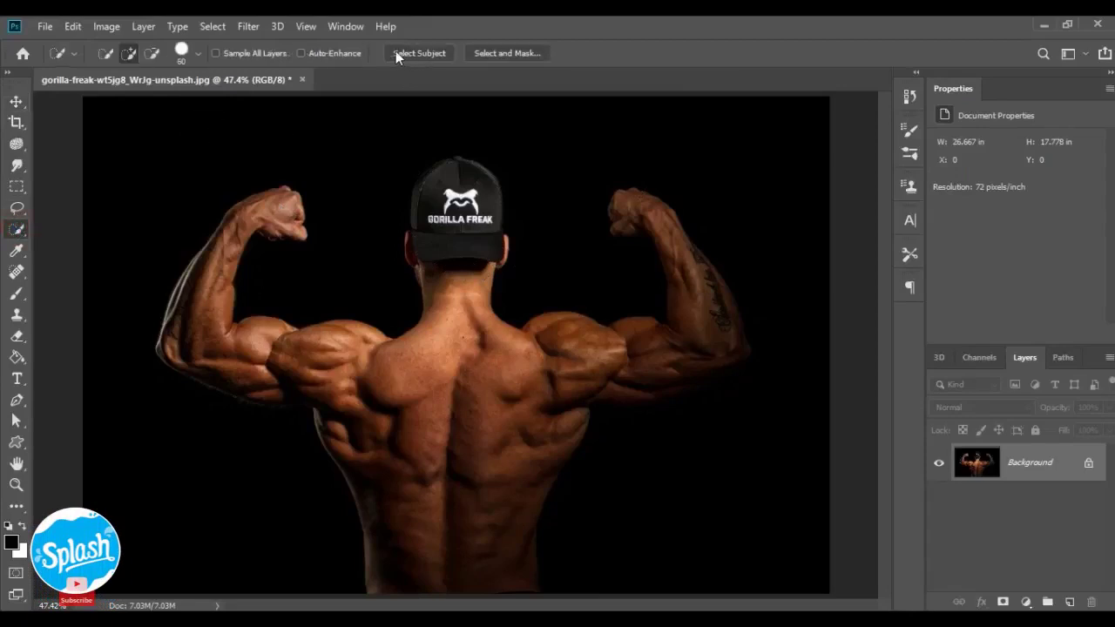
left_click(207, 26)
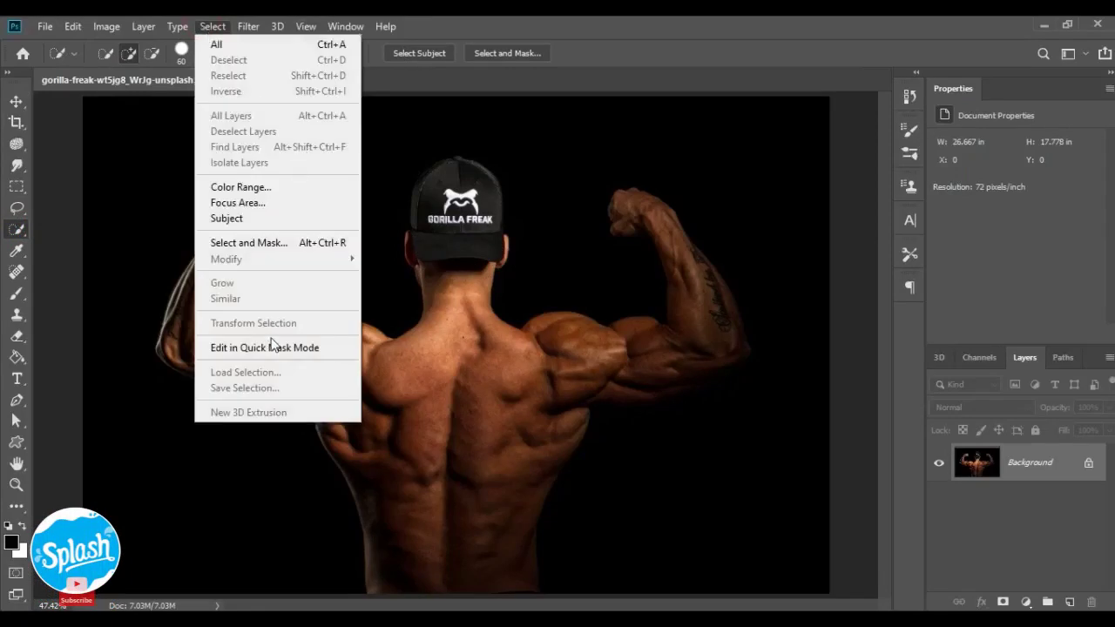
left_click(227, 218)
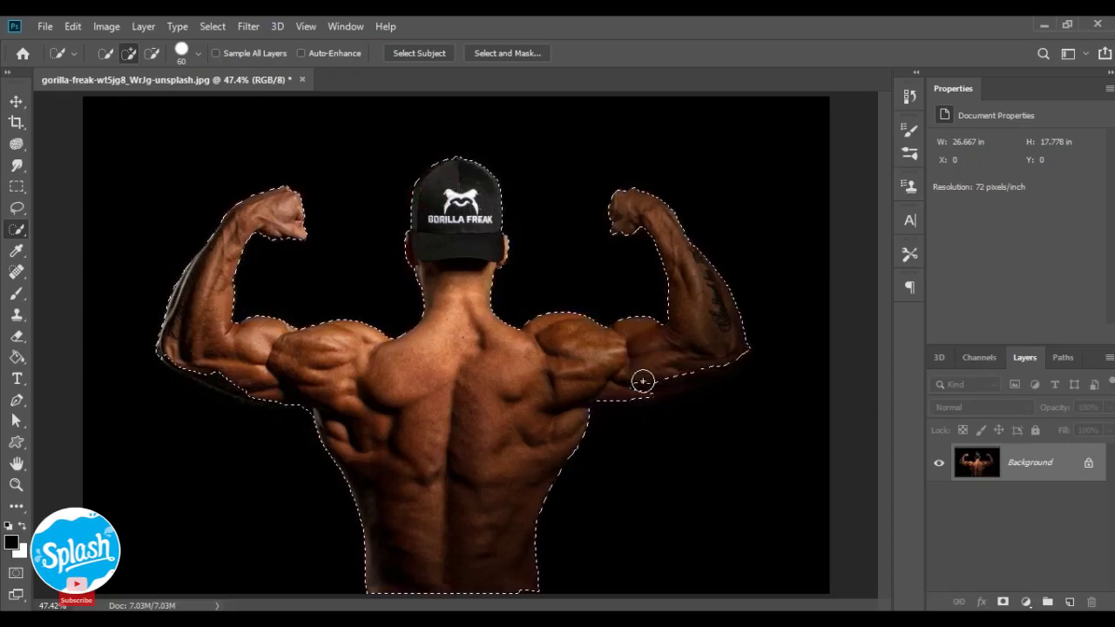
- Extend the Quick Selection along the right forearm's underside and the left elbow
mouse_move(643, 381)
left_mouse_down()
mouse_move(686, 372)
mouse_move(681, 379)
left_mouse_up()
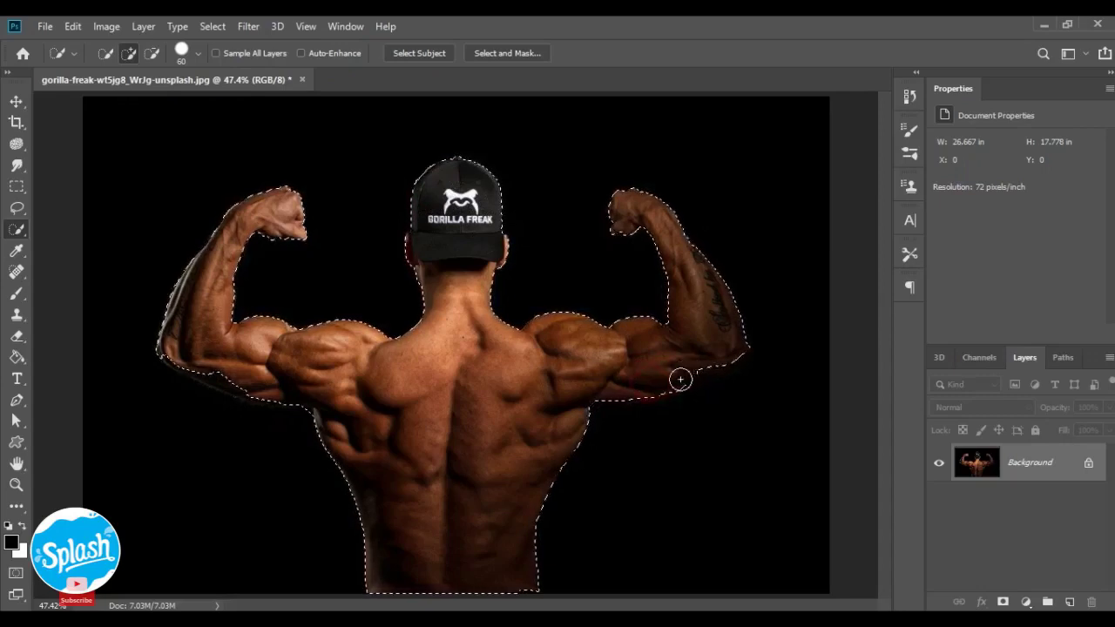
left_click_drag(701, 365, 719, 359)
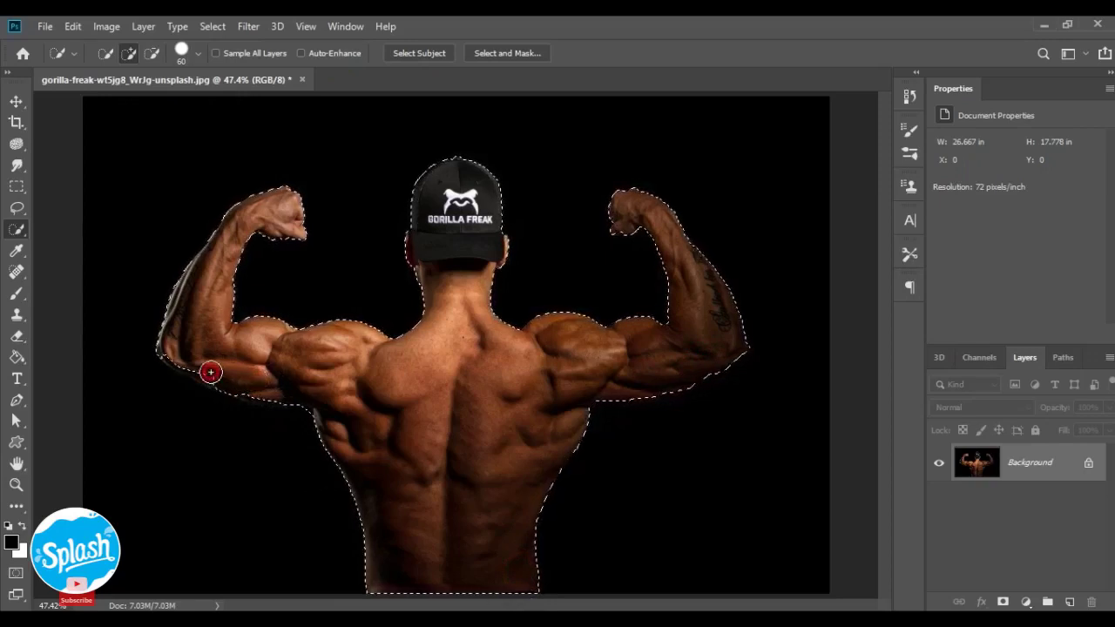
left_click(176, 355)
left_click(168, 355)
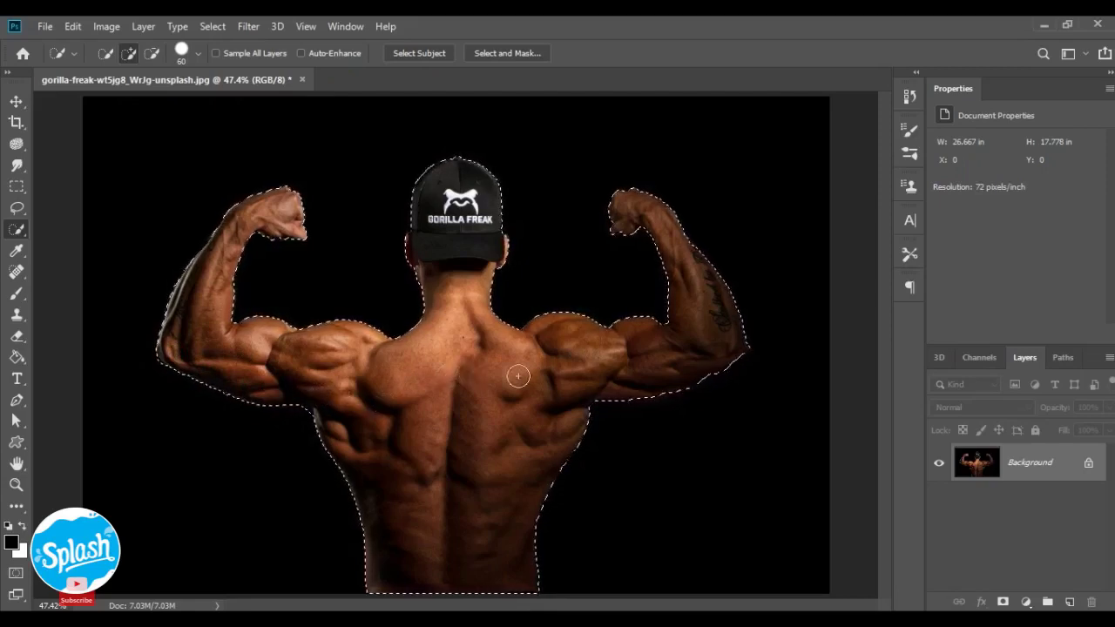
- Subtract the background patch by the armpit with the Lasso in Alt-subtract mode
left_click(16, 208)
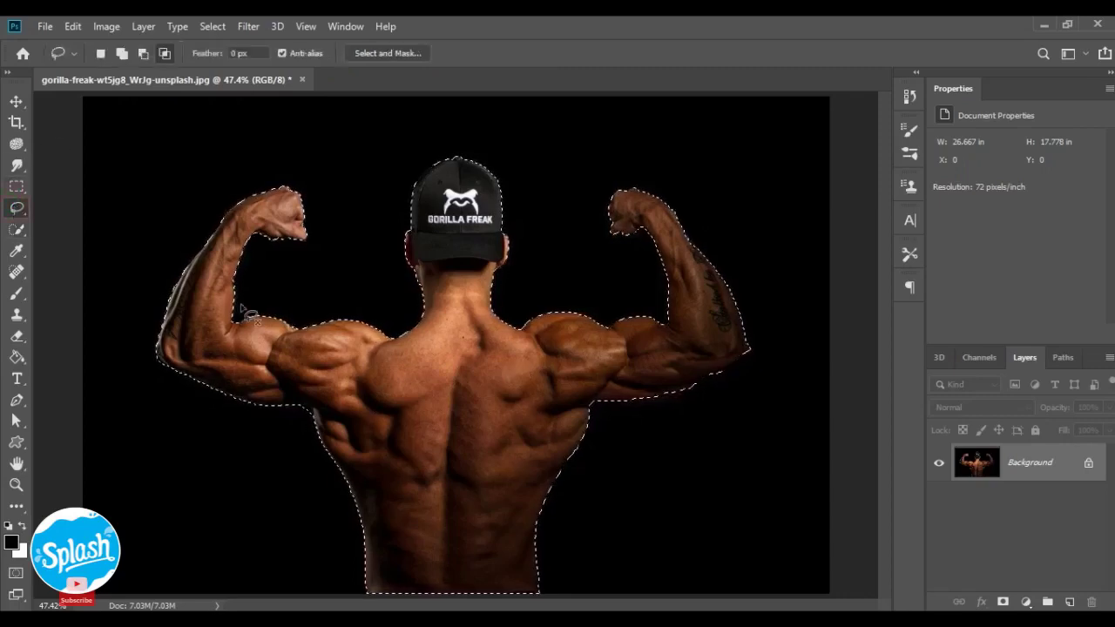
key("alt")
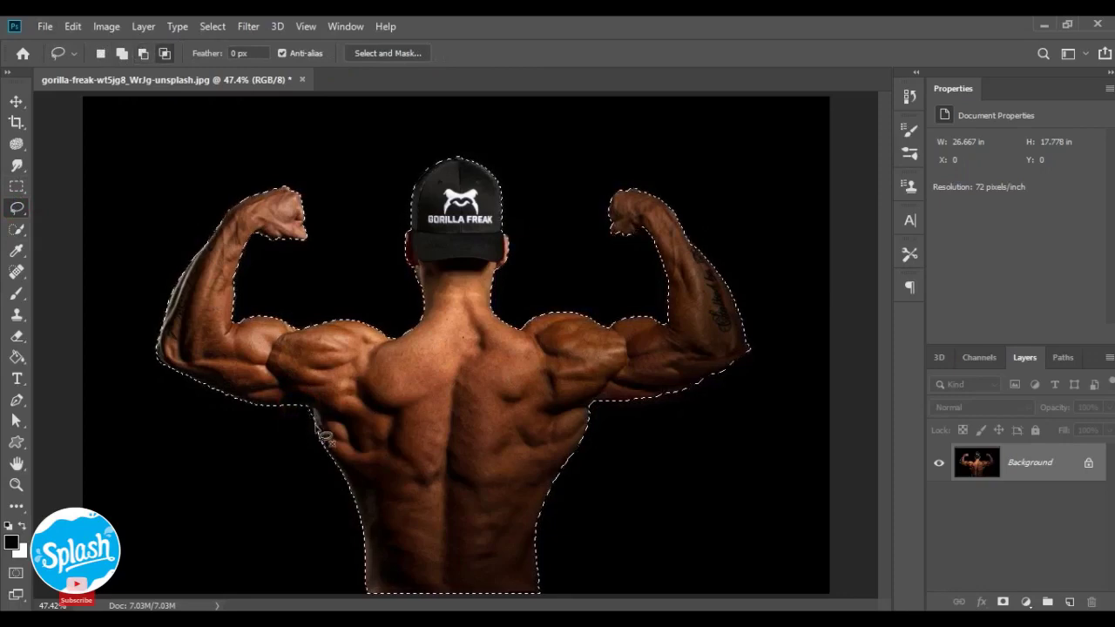
left_click_drag(304, 409, 315, 420)
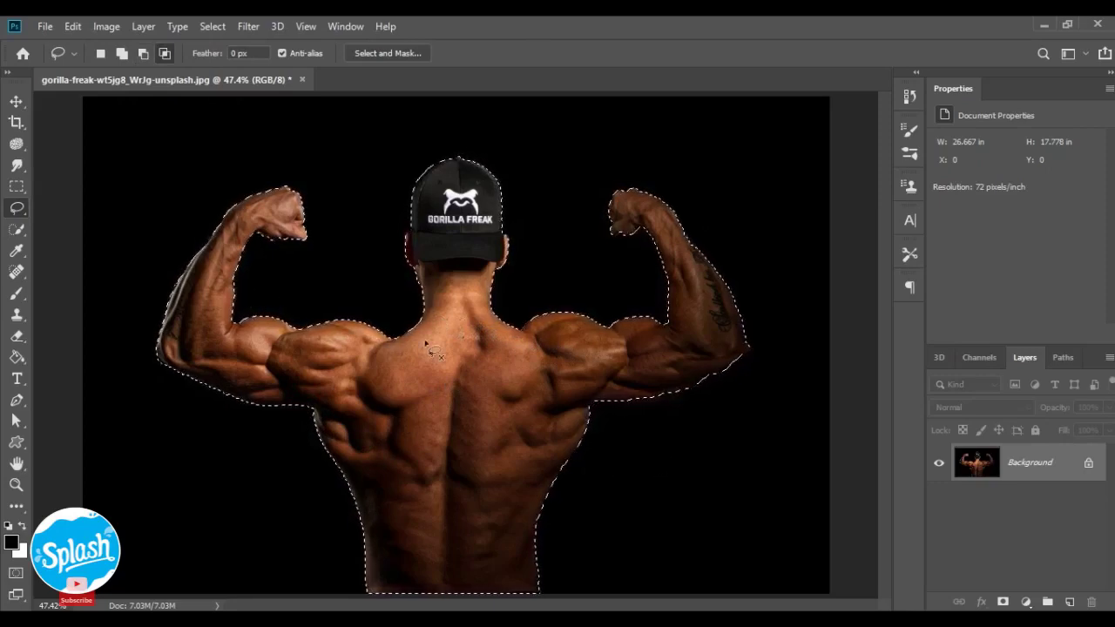
- Touch up the selection at the right elbow with Quick Selection
left_click(17, 229)
left_click(604, 374)
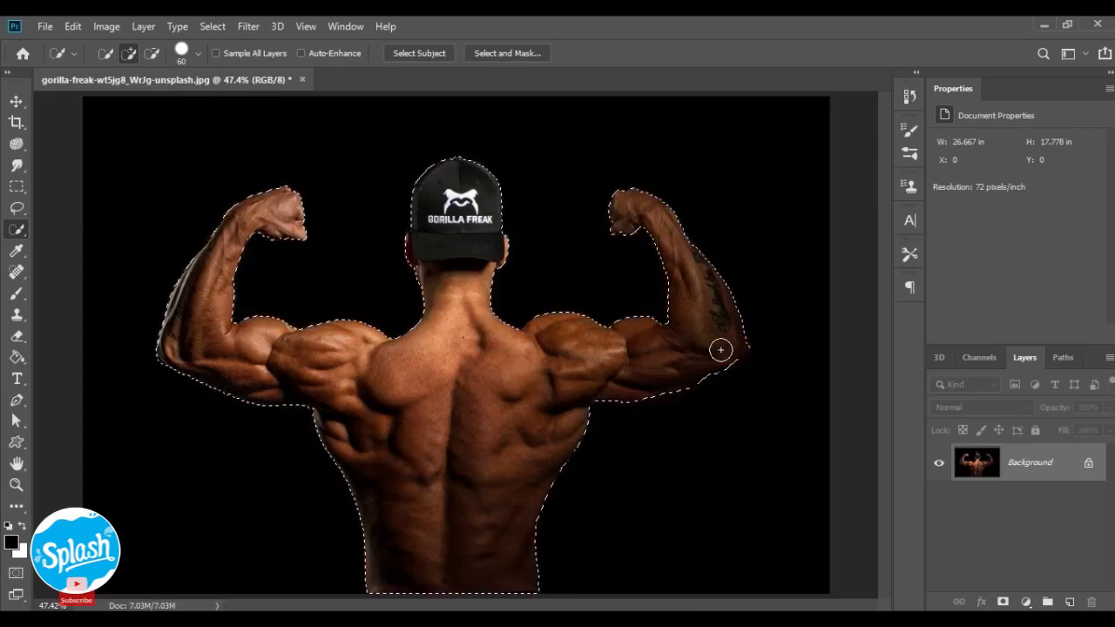
left_click(736, 352)
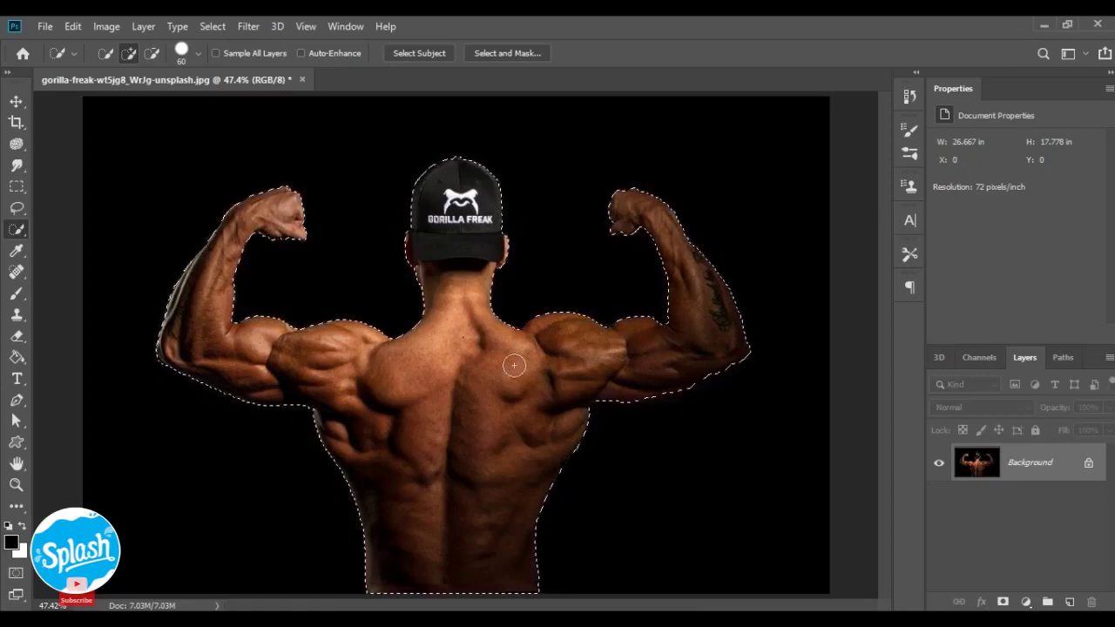
left_click(512, 54)
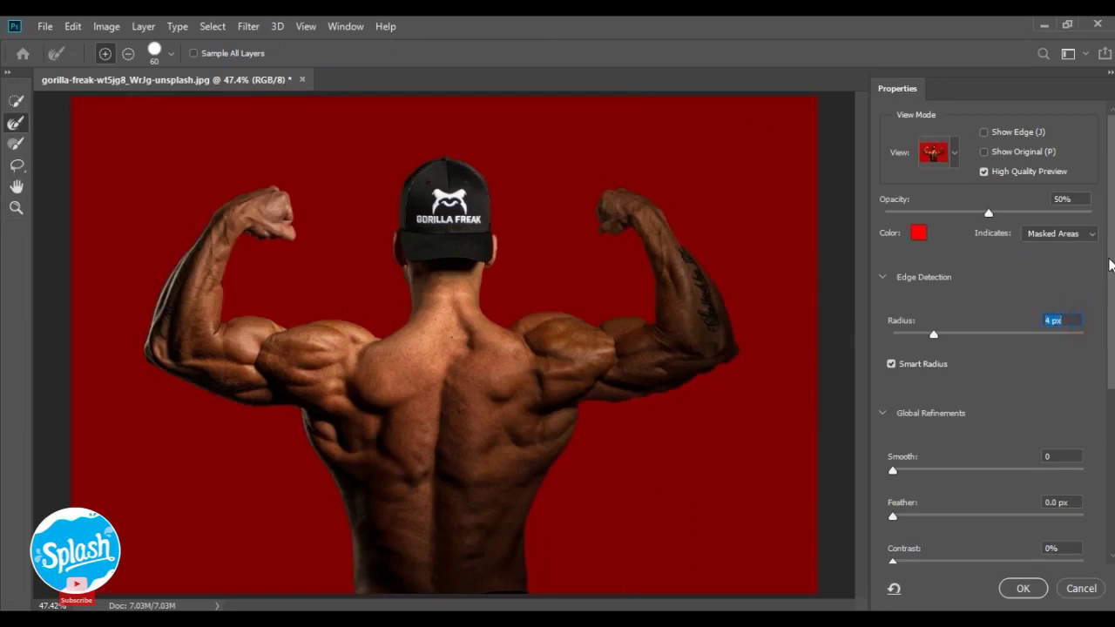
- Set Select and Mask output to New Layer with Layer Mask and confirm
scroll(1104, 435, "down", 2)
scroll(1104, 436, "down", 3)
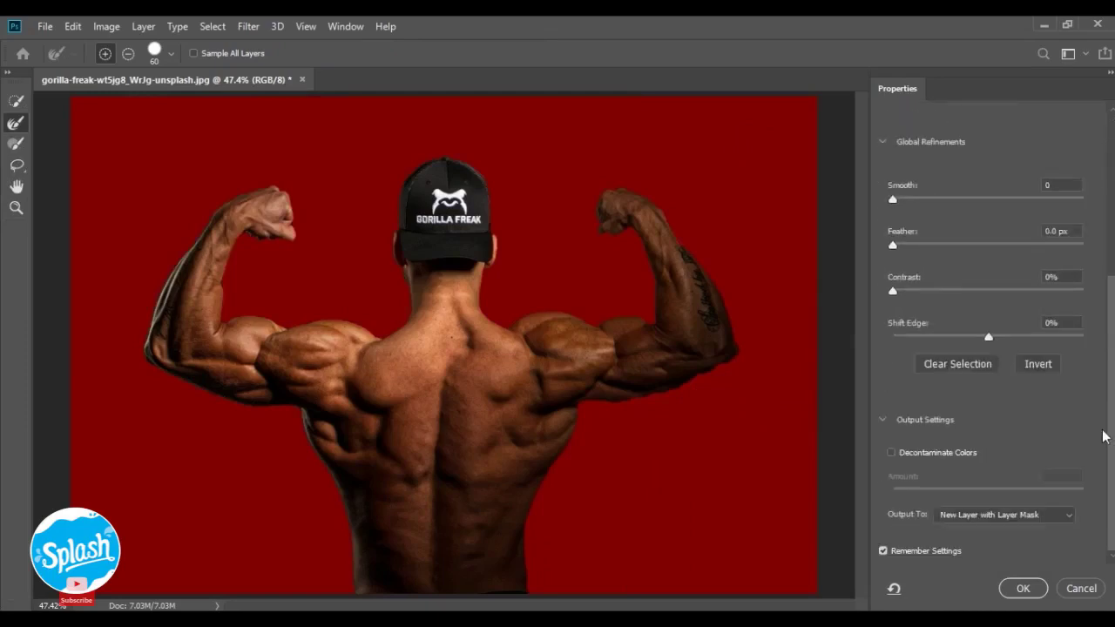
left_click(1056, 516)
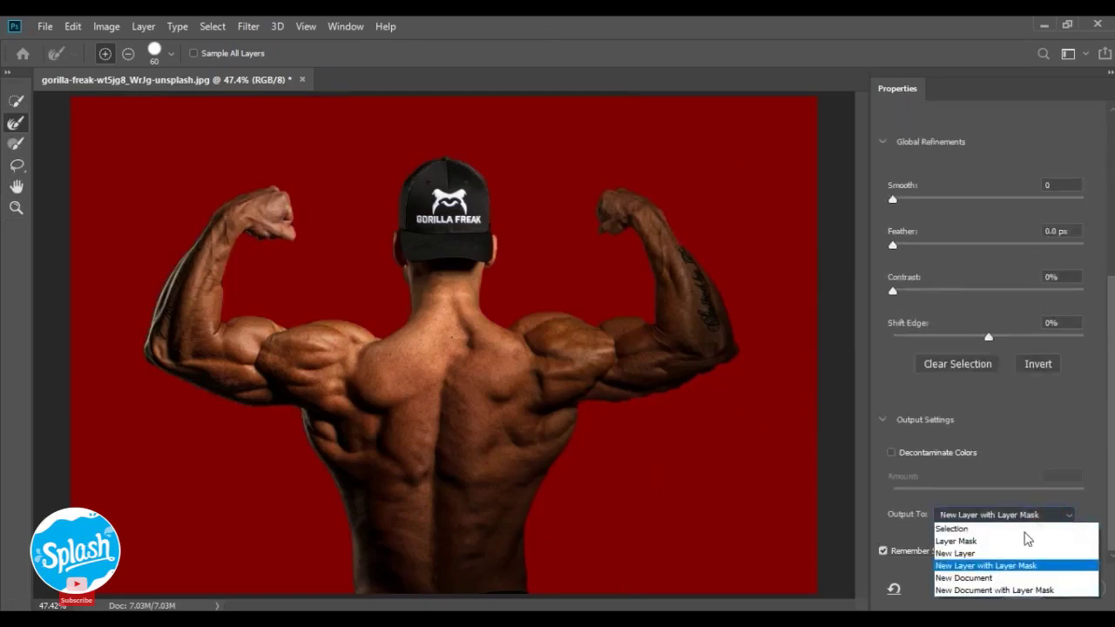
left_click(1004, 569)
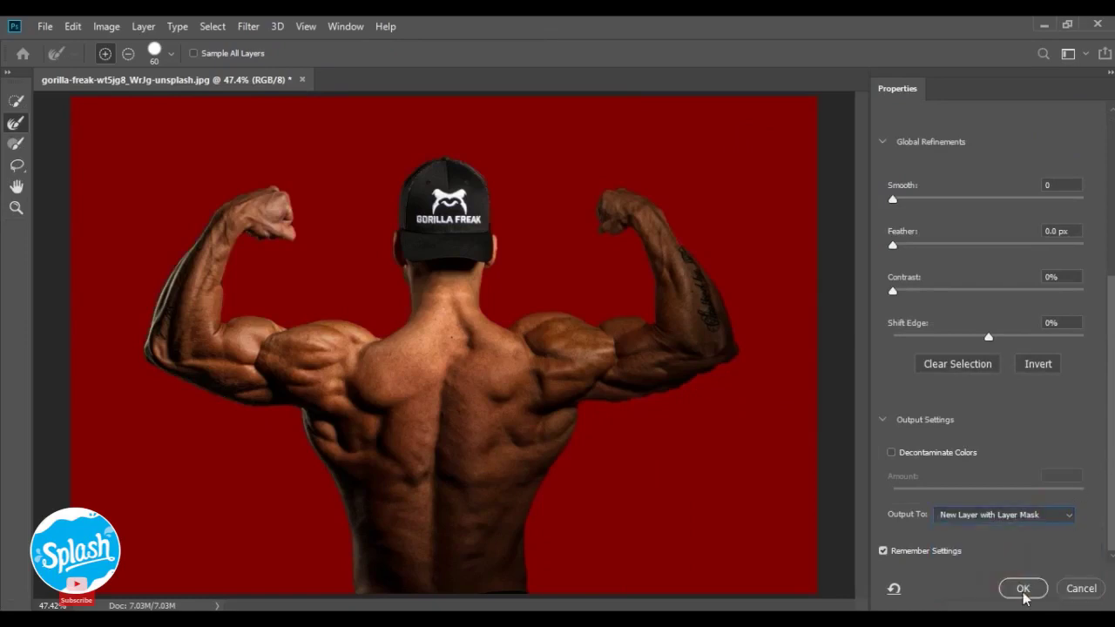
left_click(1024, 589)
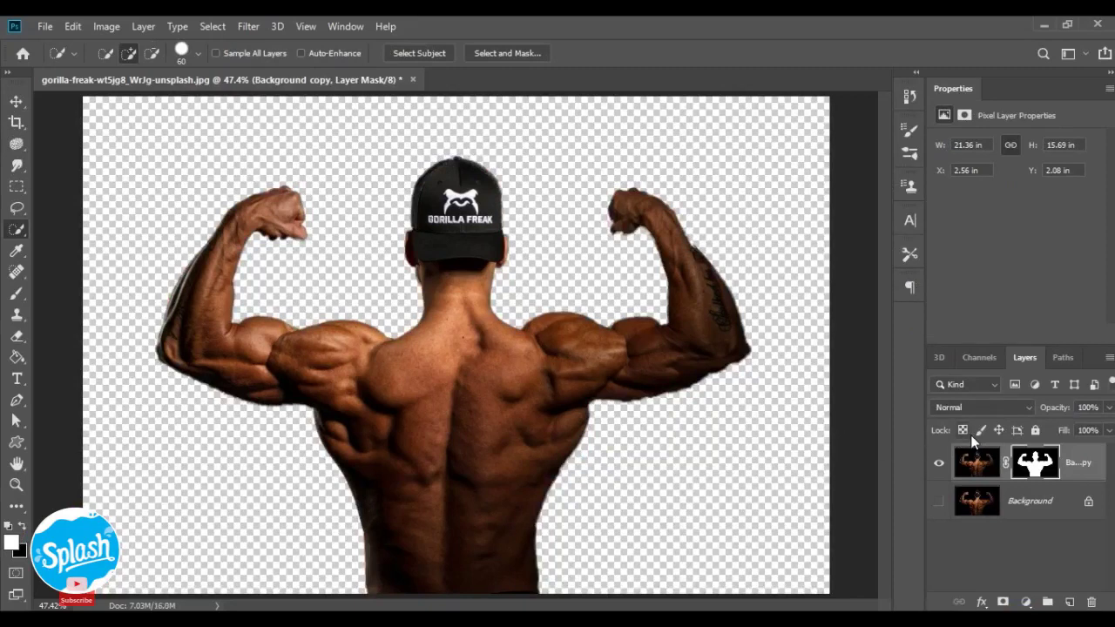
- Apply the layer mask to the bodybuilder copy and desaturate it to black and white
right_click(1029, 466)
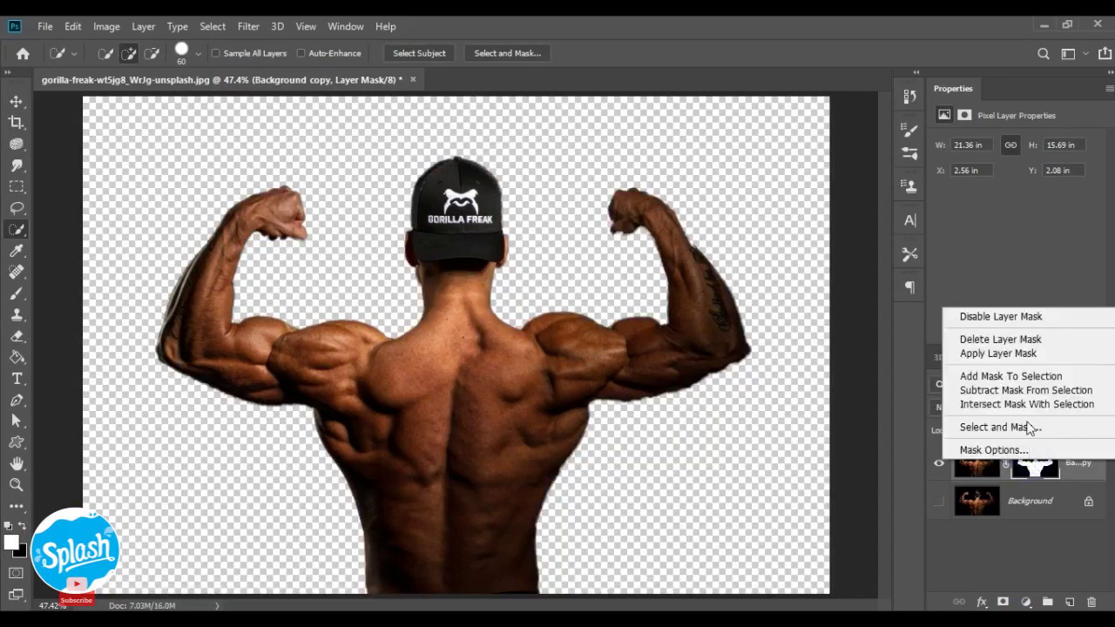
left_click(1018, 357)
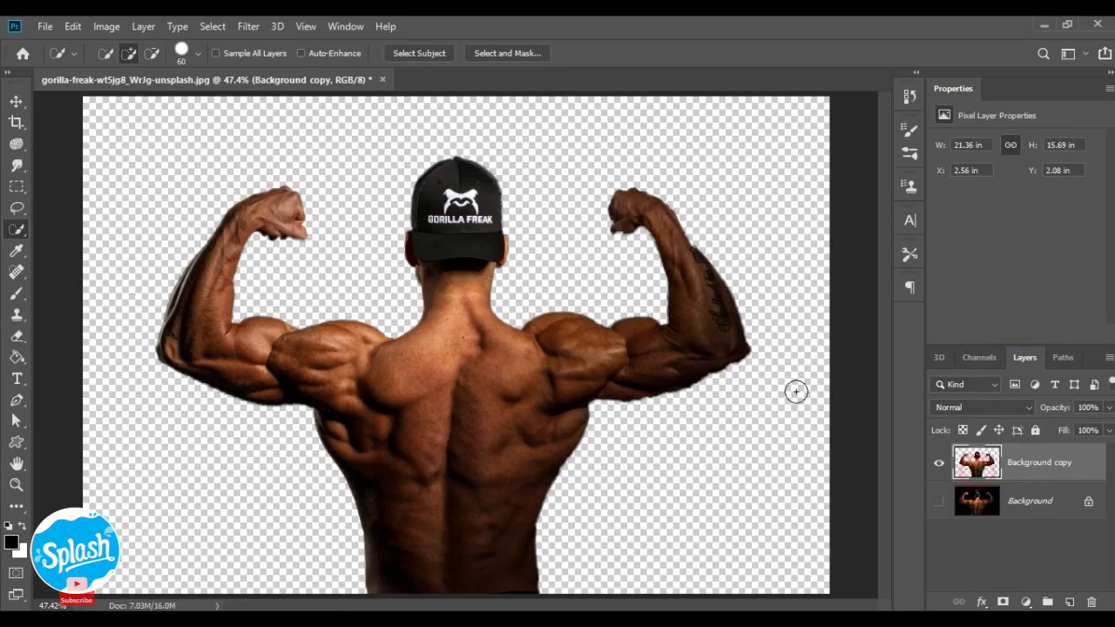
left_click(98, 27)
mouse_move(132, 70)
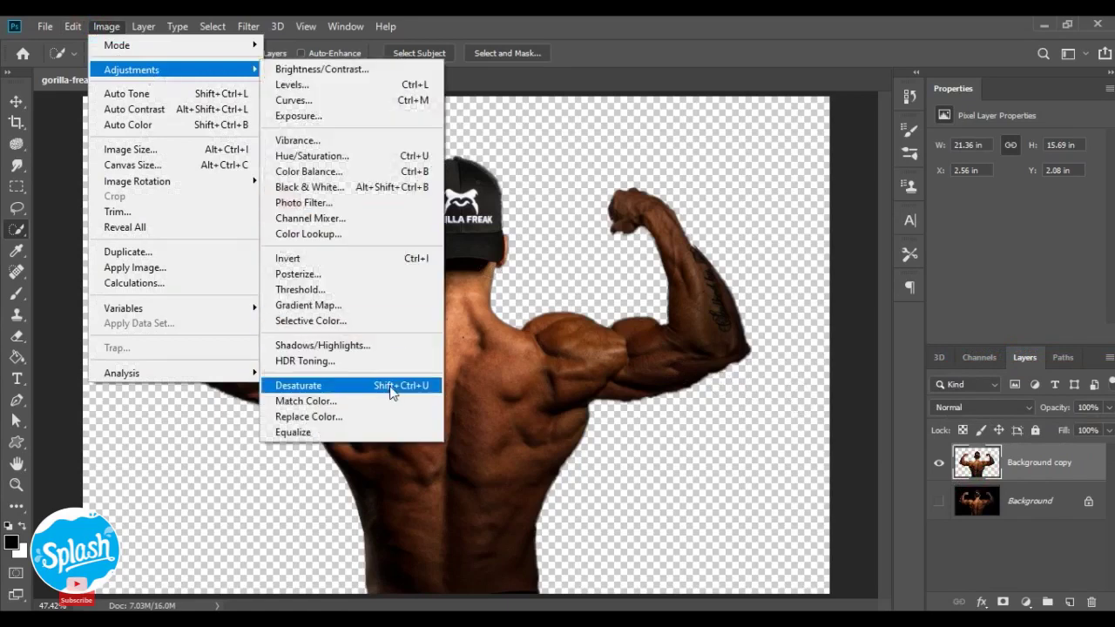
left_click(392, 386)
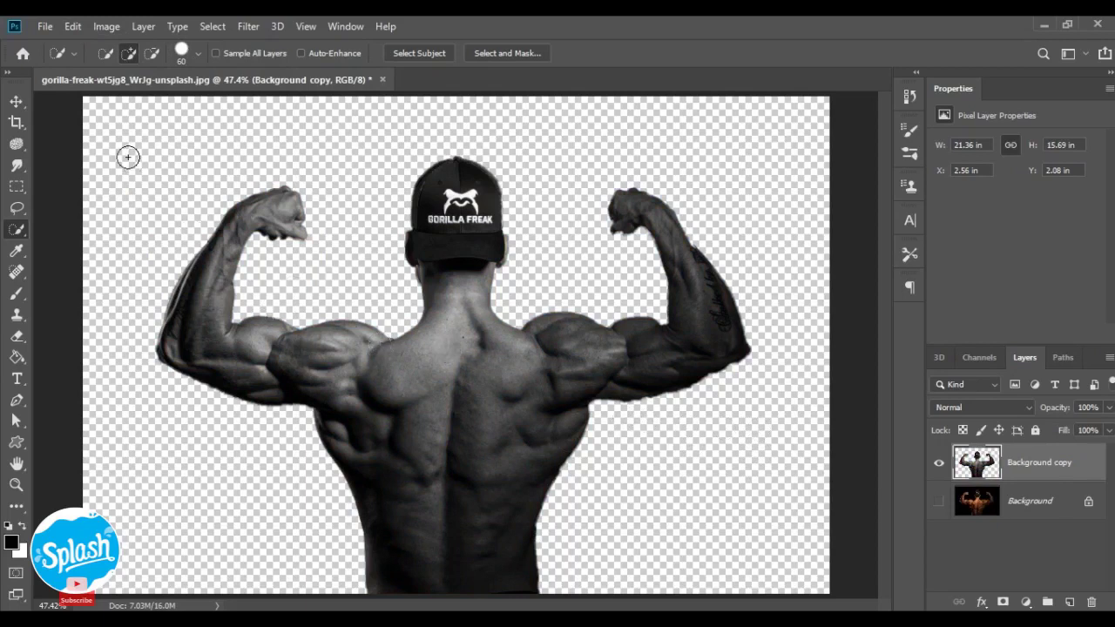
left_click(116, 24)
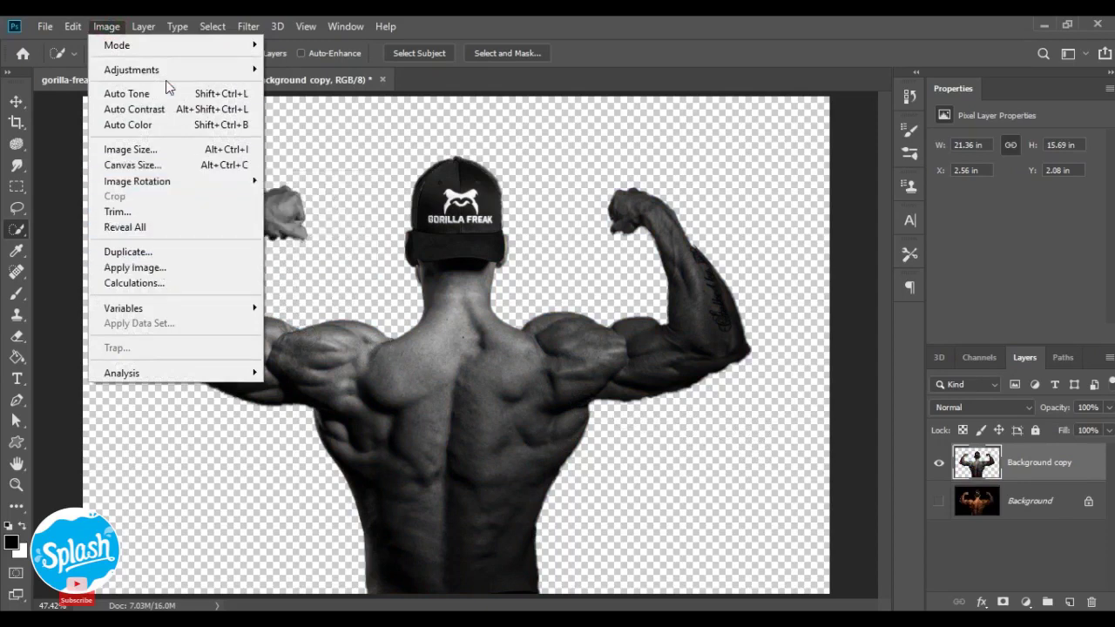
mouse_move(131, 70)
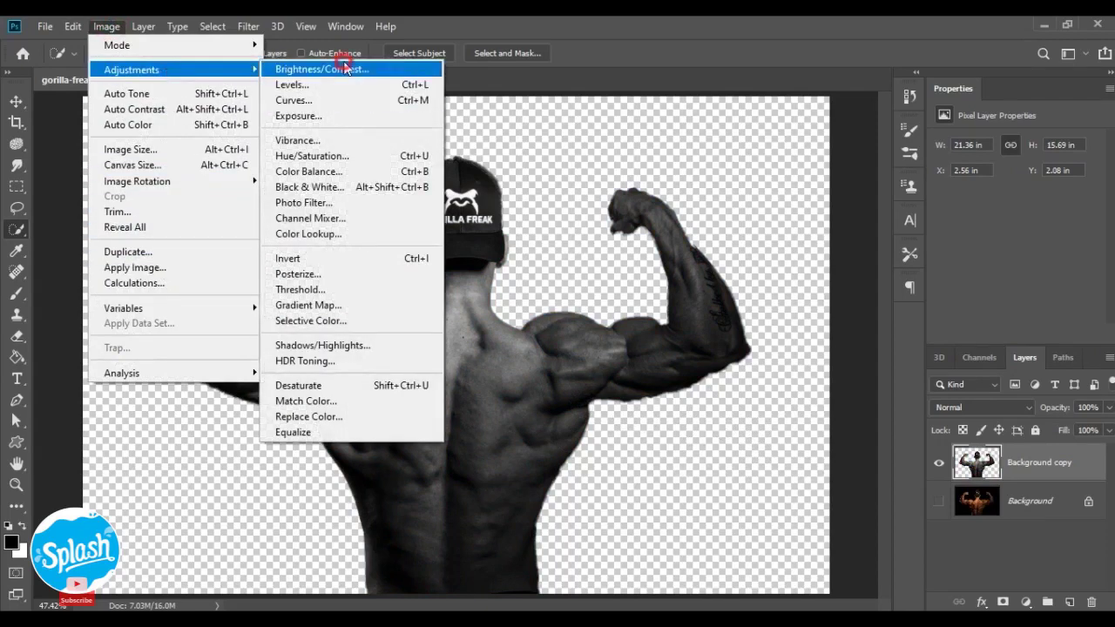
- Apply Brightness/Contrast with Brightness 26 and Contrast 90 to the grey bodybuilder layer
left_click(343, 69)
left_click_drag(515, 198, 489, 199)
left_click_drag(515, 237, 466, 237)
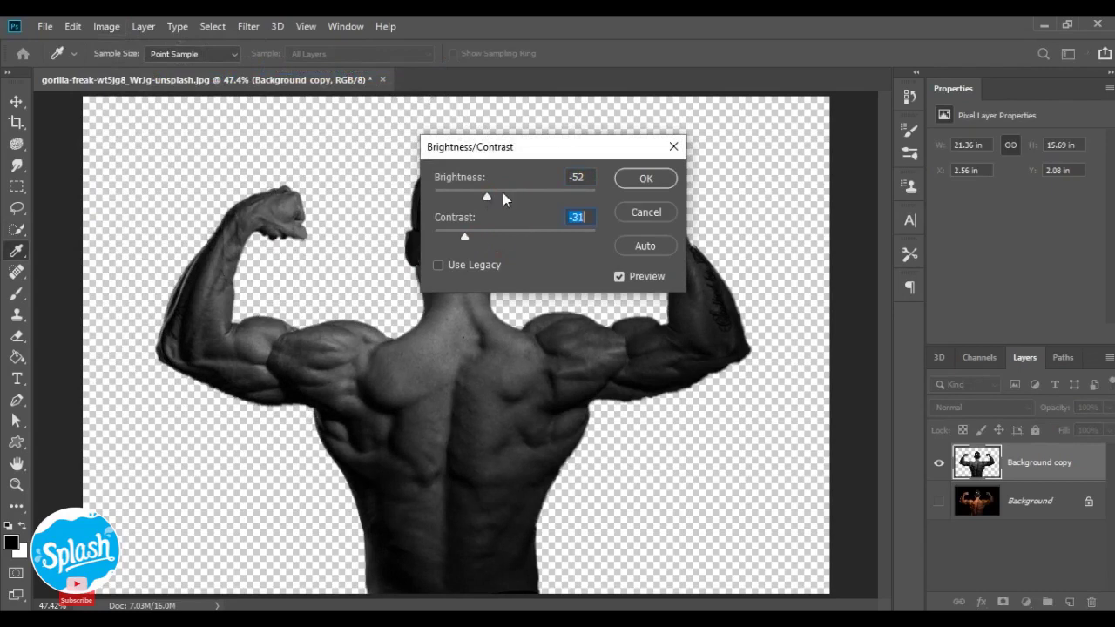
left_click_drag(496, 197, 533, 197)
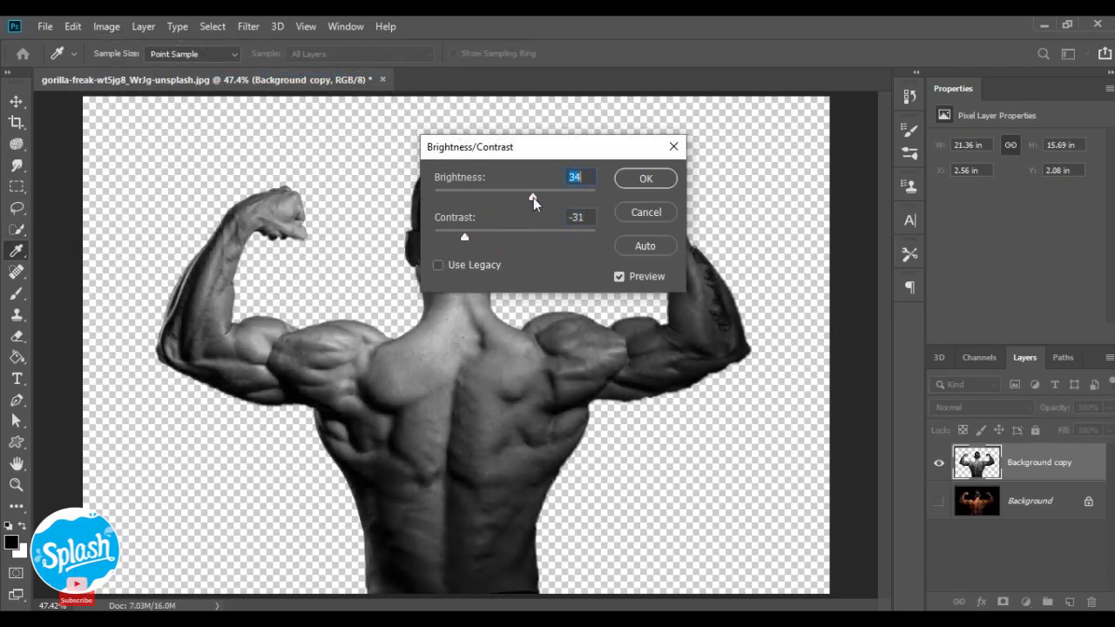
left_click_drag(534, 198, 529, 197)
mouse_move(460, 237)
left_mouse_down()
mouse_move(441, 238)
mouse_move(590, 238)
mouse_move(552, 239)
mouse_move(586, 246)
left_mouse_up()
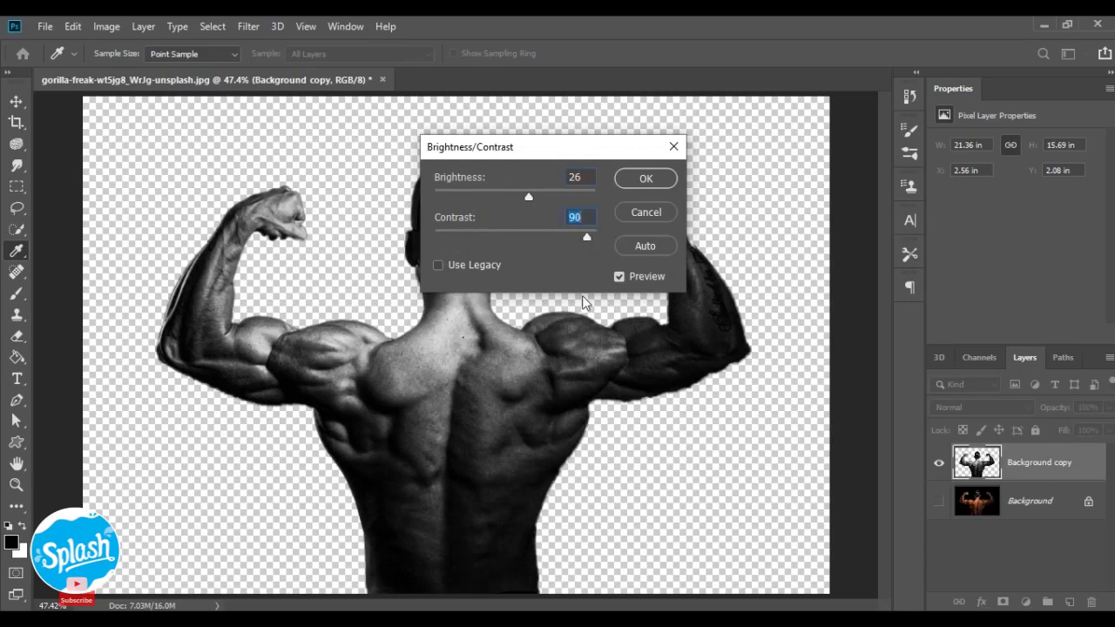
left_click(645, 179)
key("w")
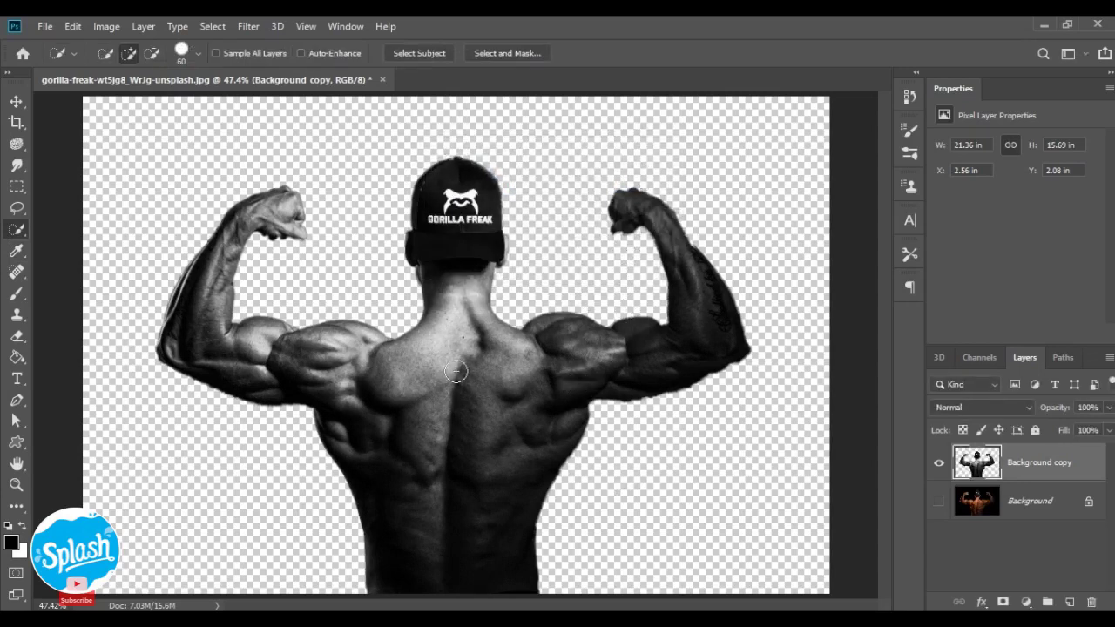
- Add a Curves point at Input 8, Output 146 and move the dialog aside to preview
left_click(106, 27)
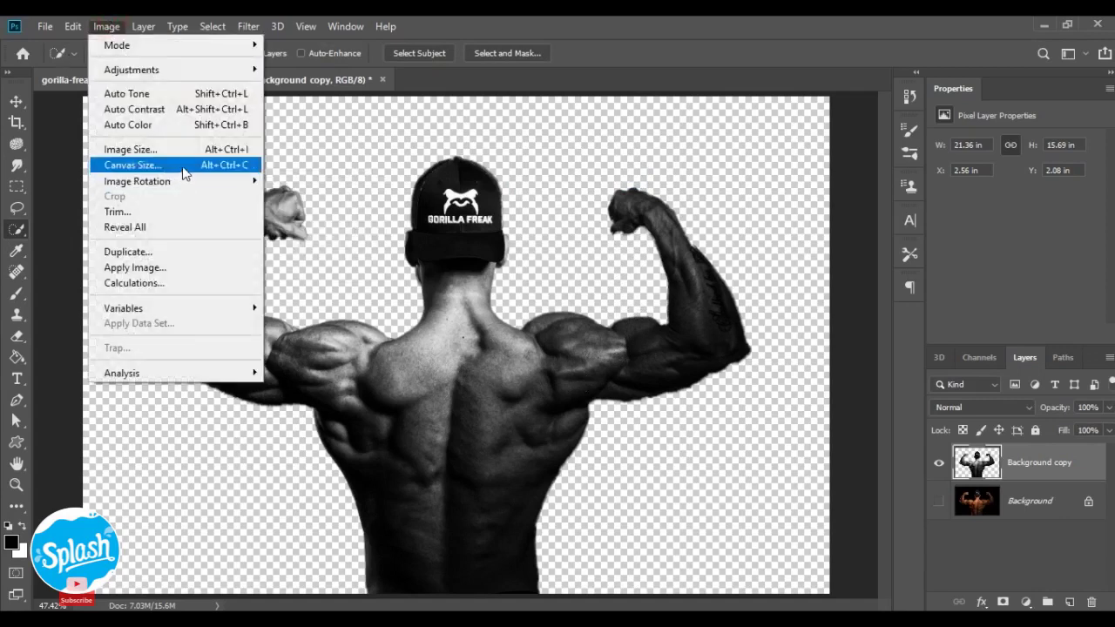
mouse_move(132, 70)
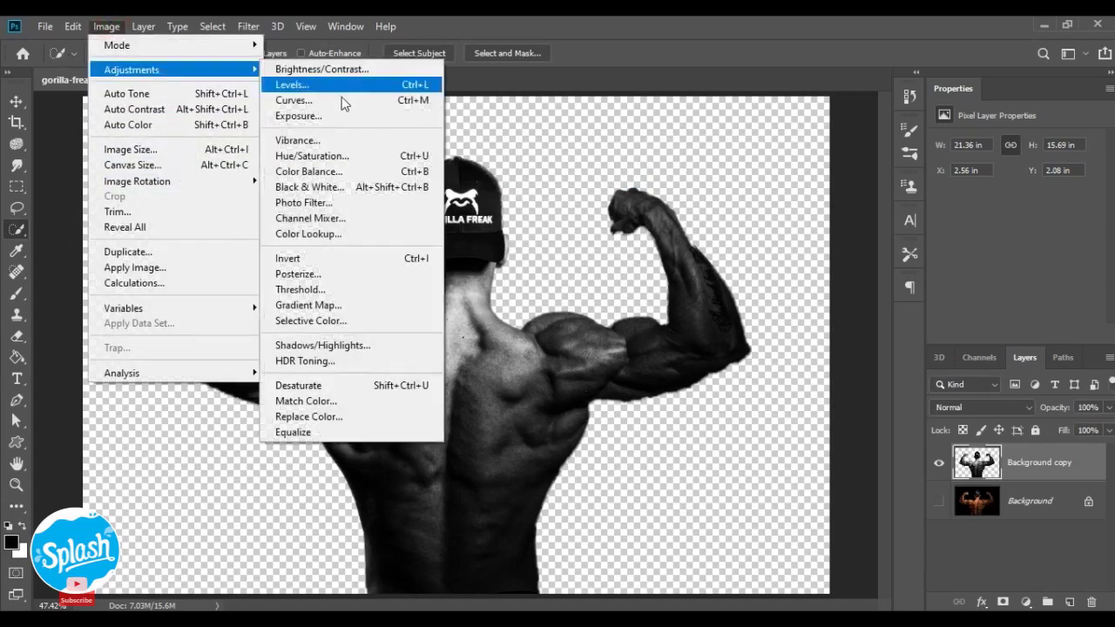
left_click(330, 101)
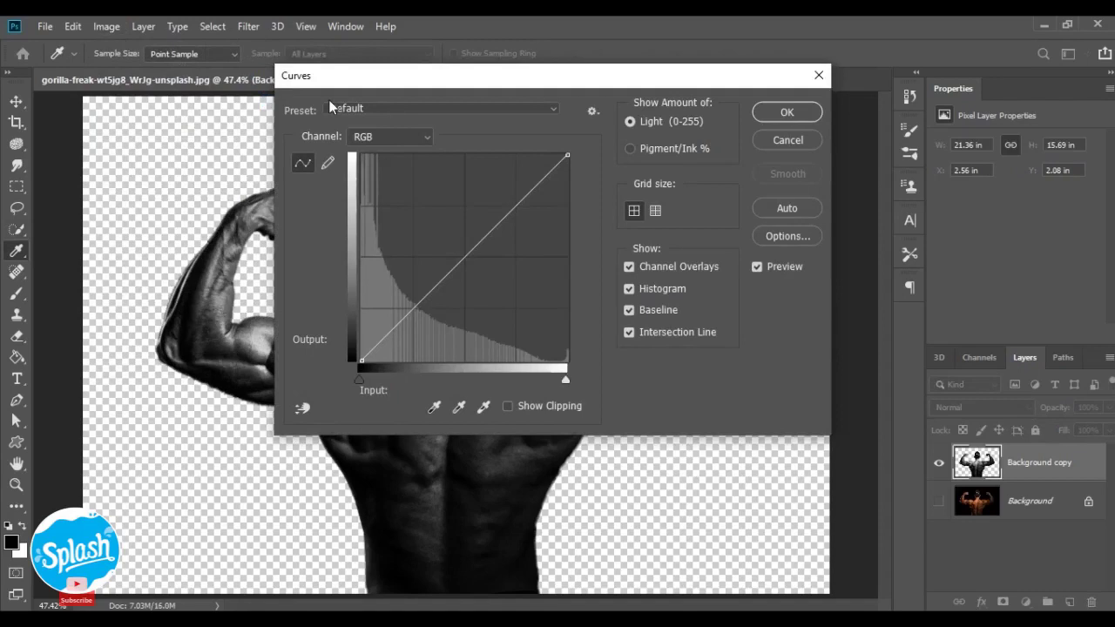
left_click(381, 342)
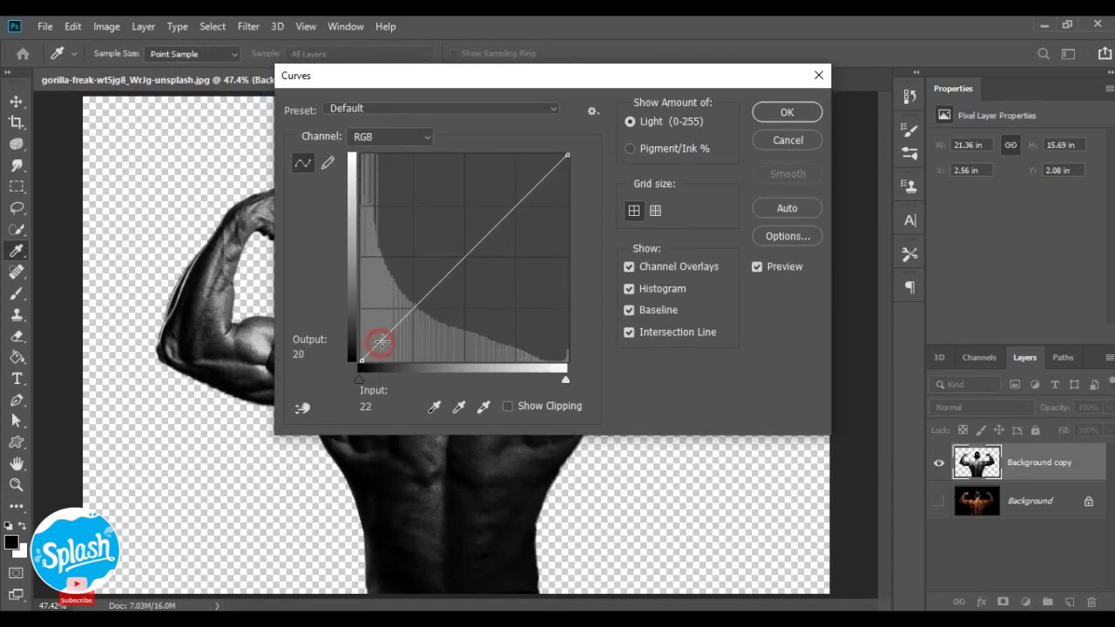
left_click(393, 407)
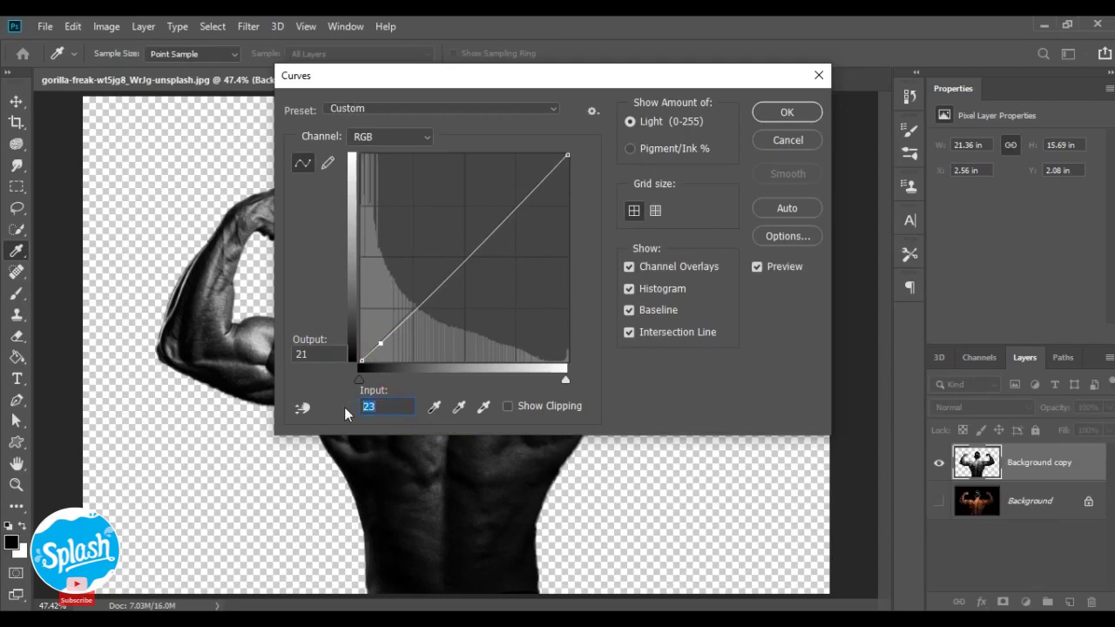
type("8")
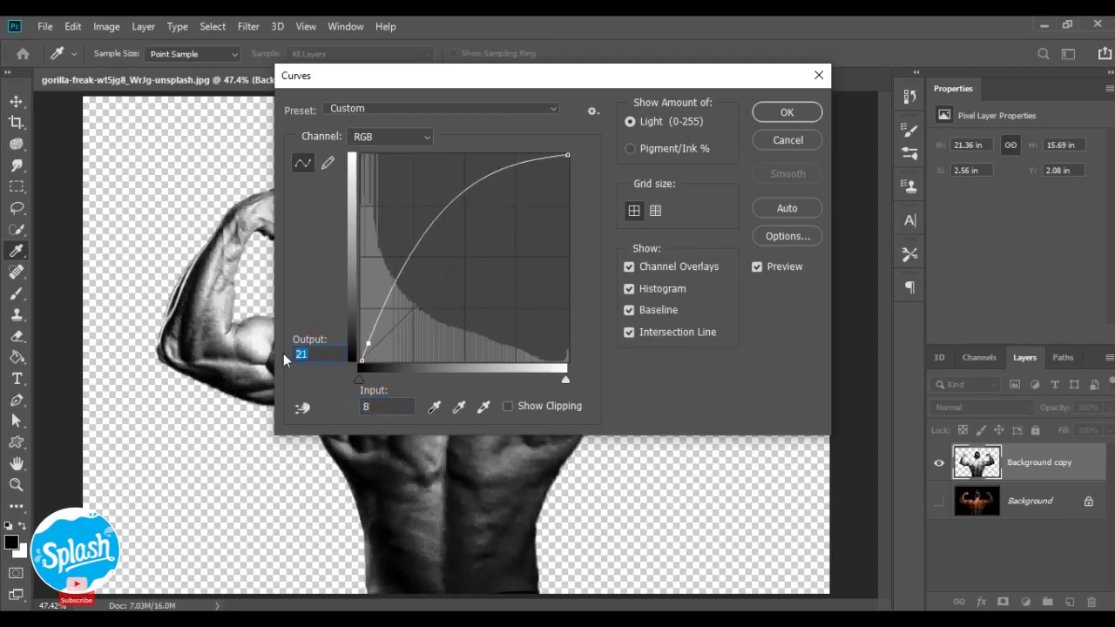
type("14")
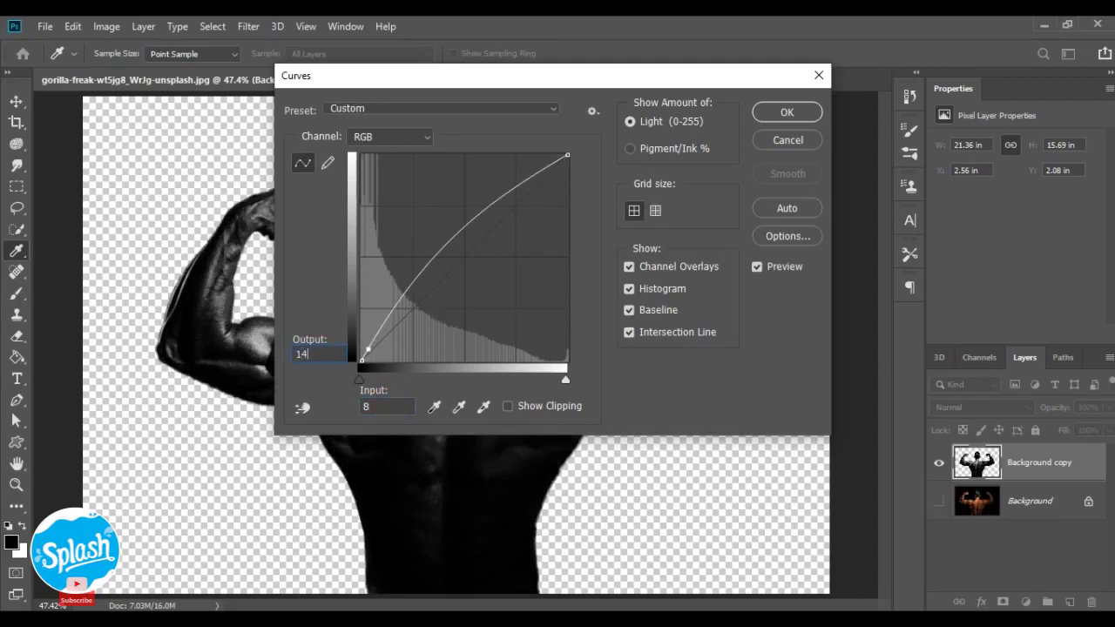
type("6")
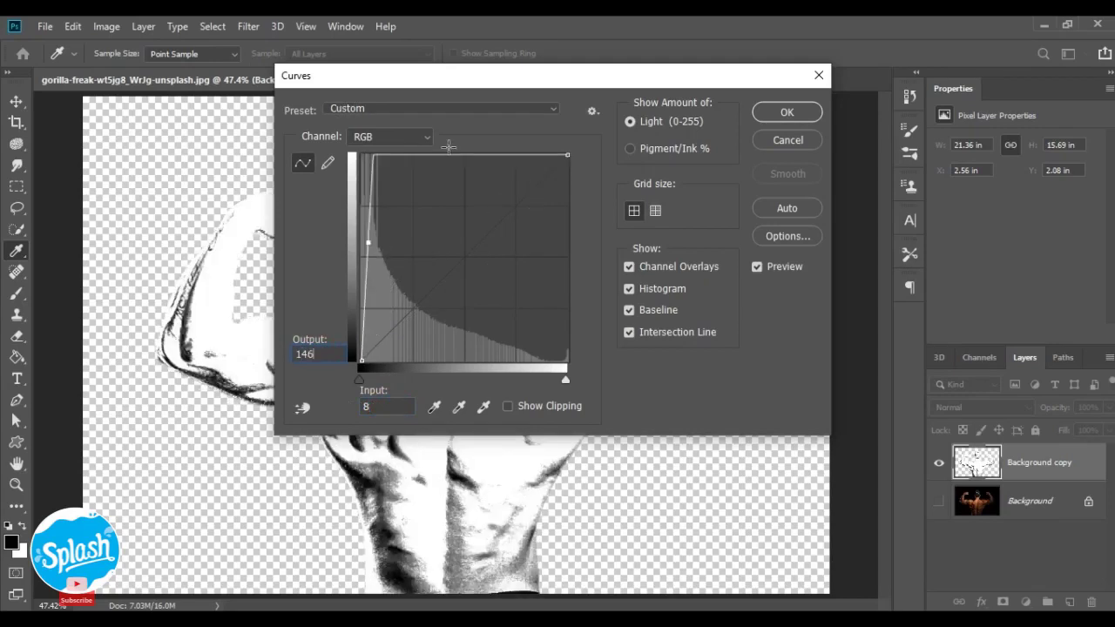
left_click_drag(495, 86, 874, 105)
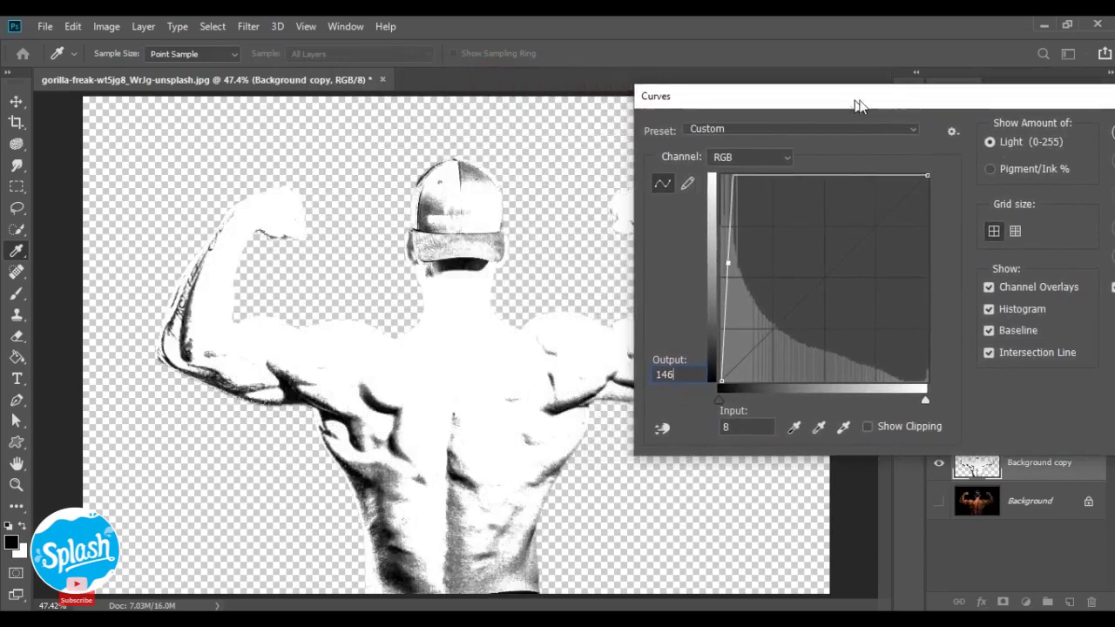
- Add Curves points at Input 64 / Output 58 and Input 68 / Output 32
left_click(750, 202)
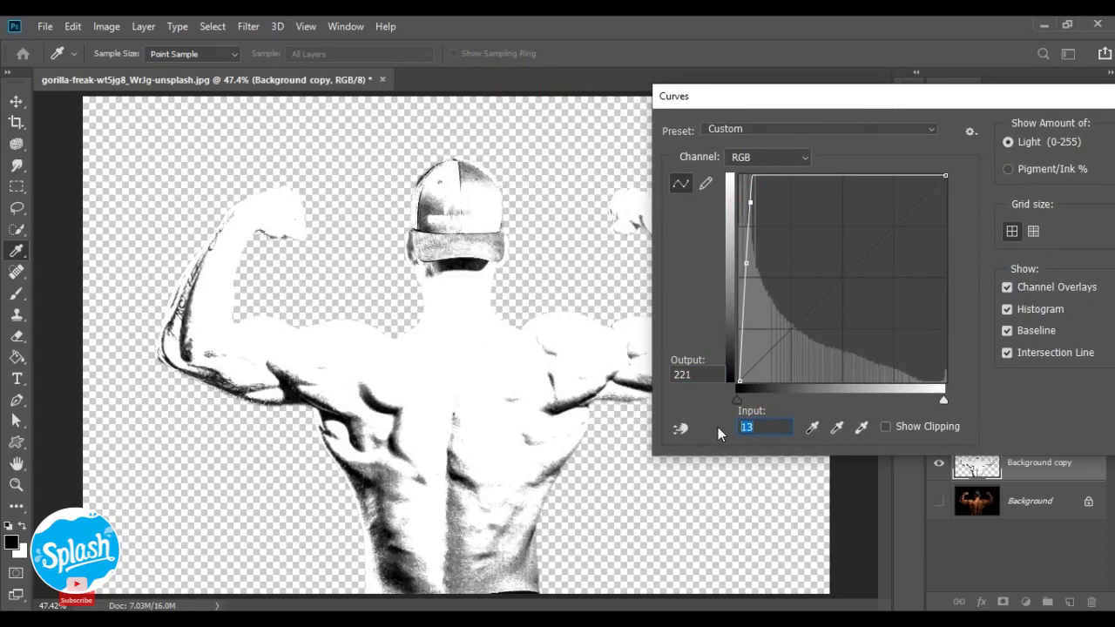
type("64")
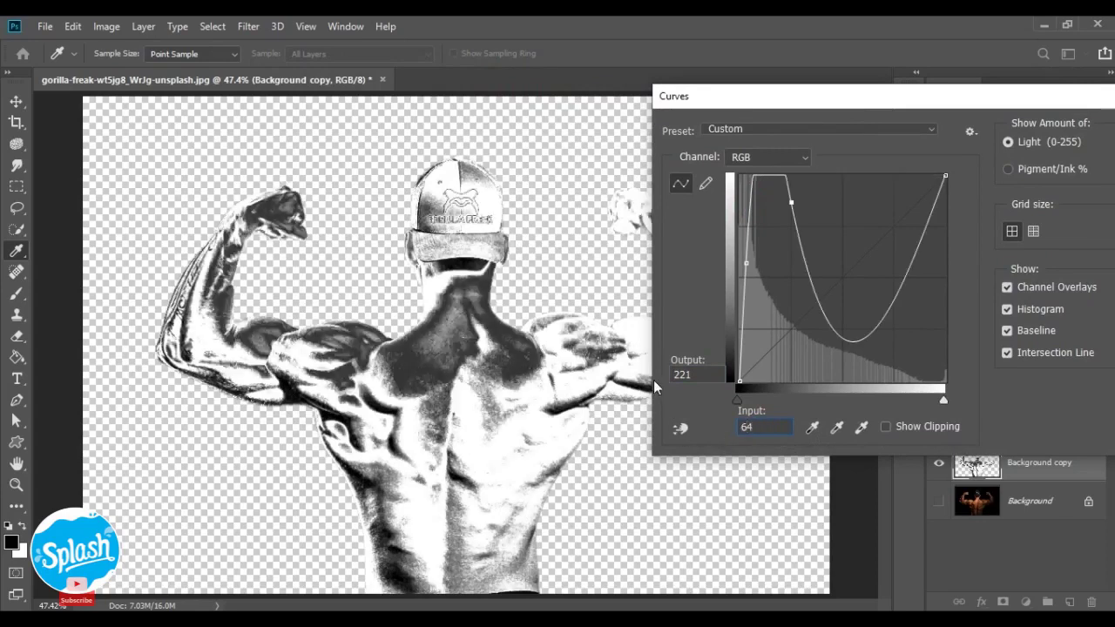
left_click(685, 375)
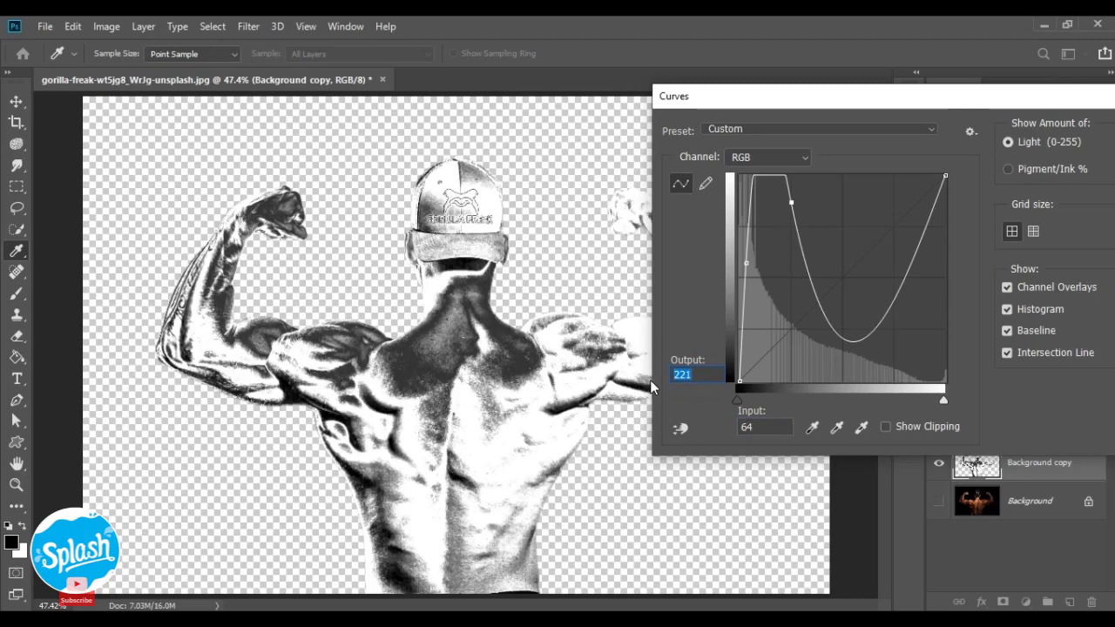
type("58")
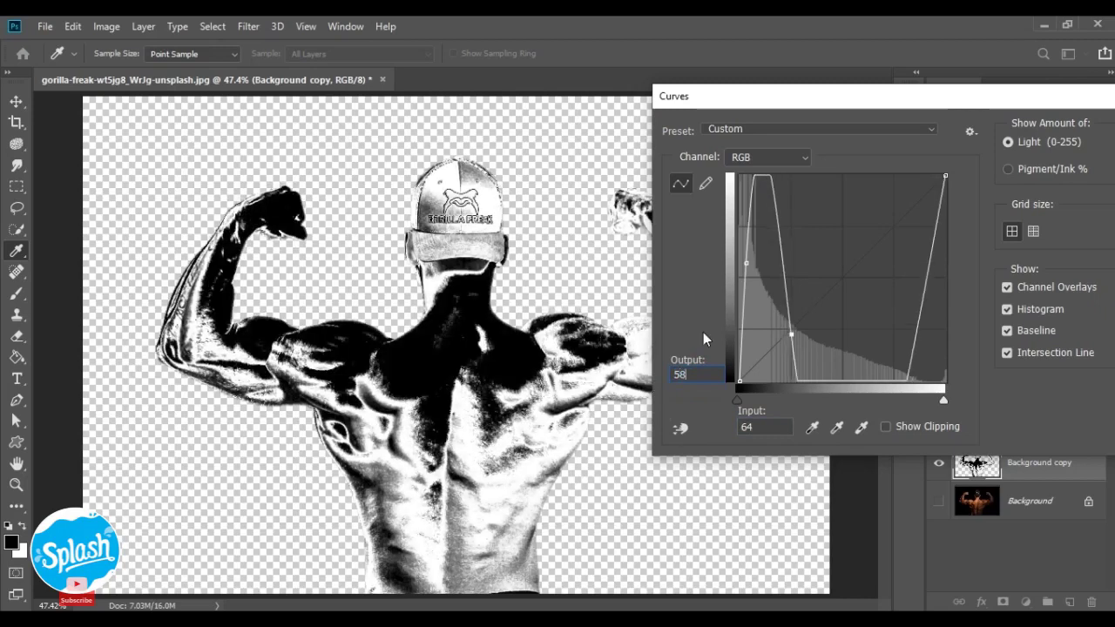
left_click(796, 372)
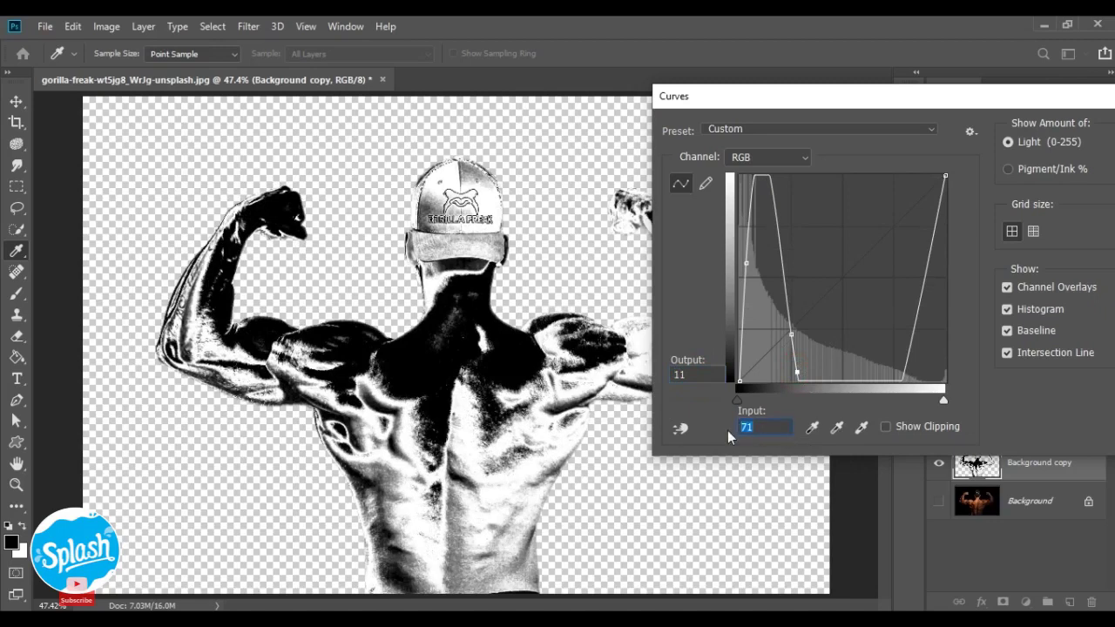
type("6")
type("8")
left_click(702, 374)
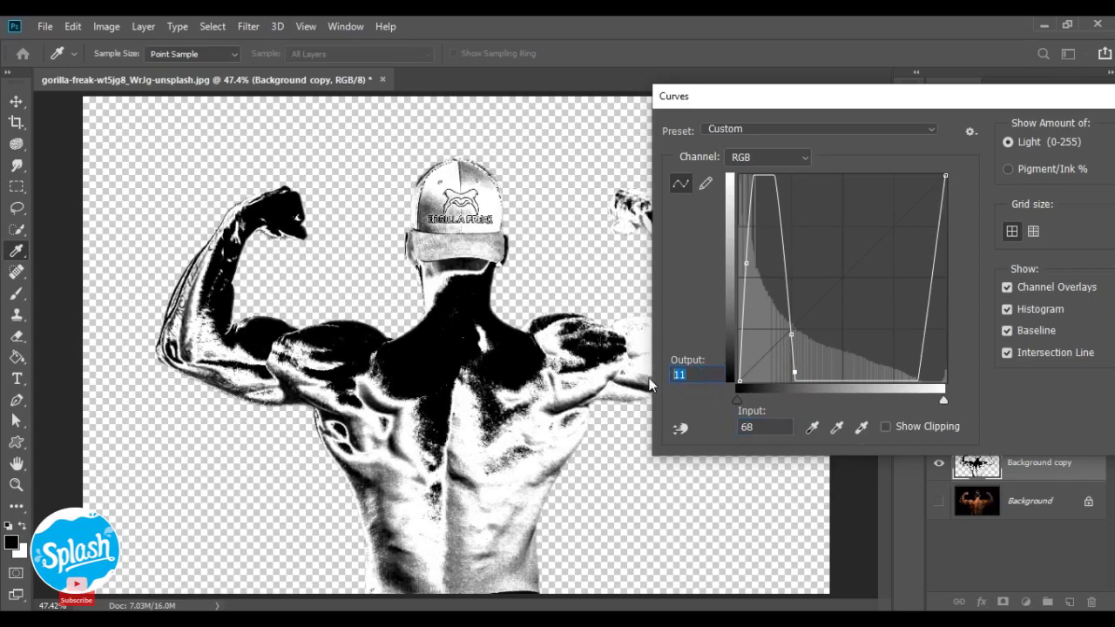
type("32")
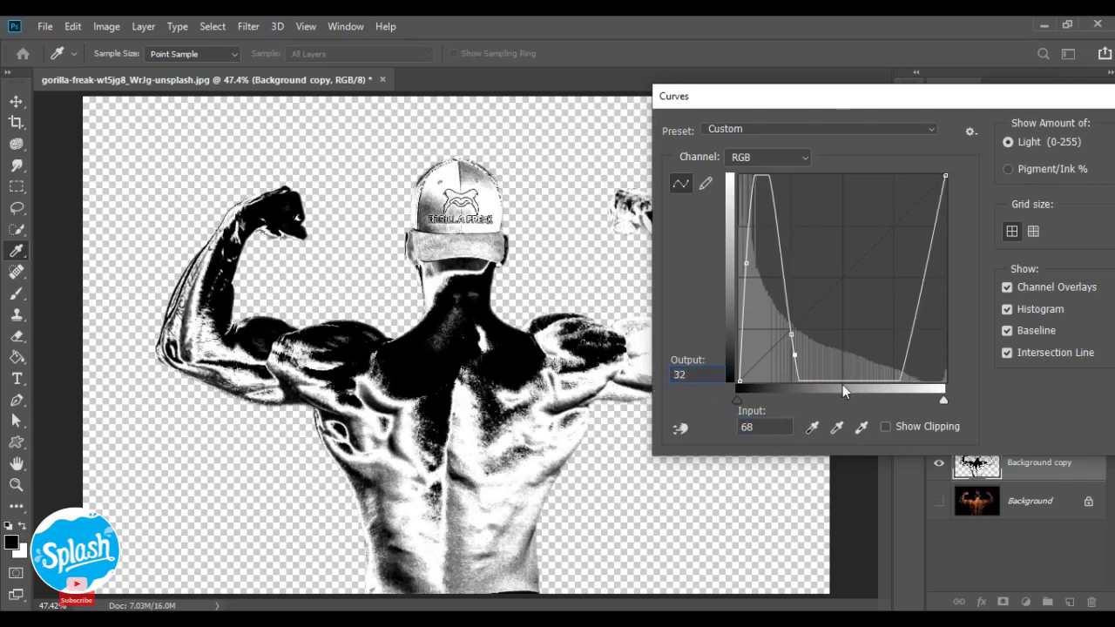
- Add Curves points at Input 129 / Output 229 and Input 215 / Output 113
left_click(842, 382)
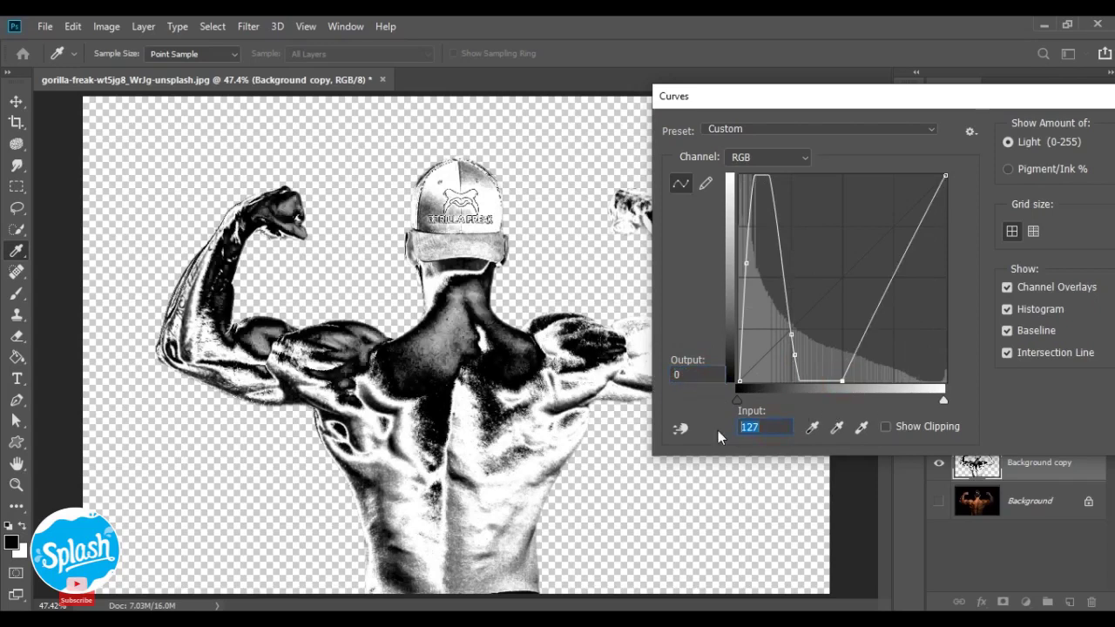
type("129")
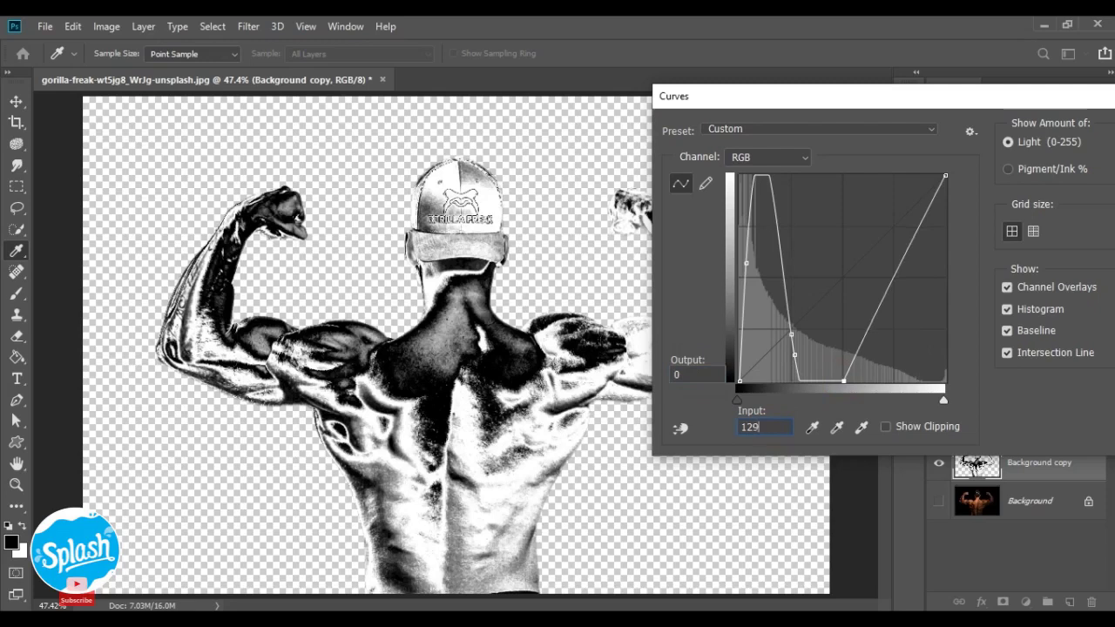
left_click(703, 375)
type("22")
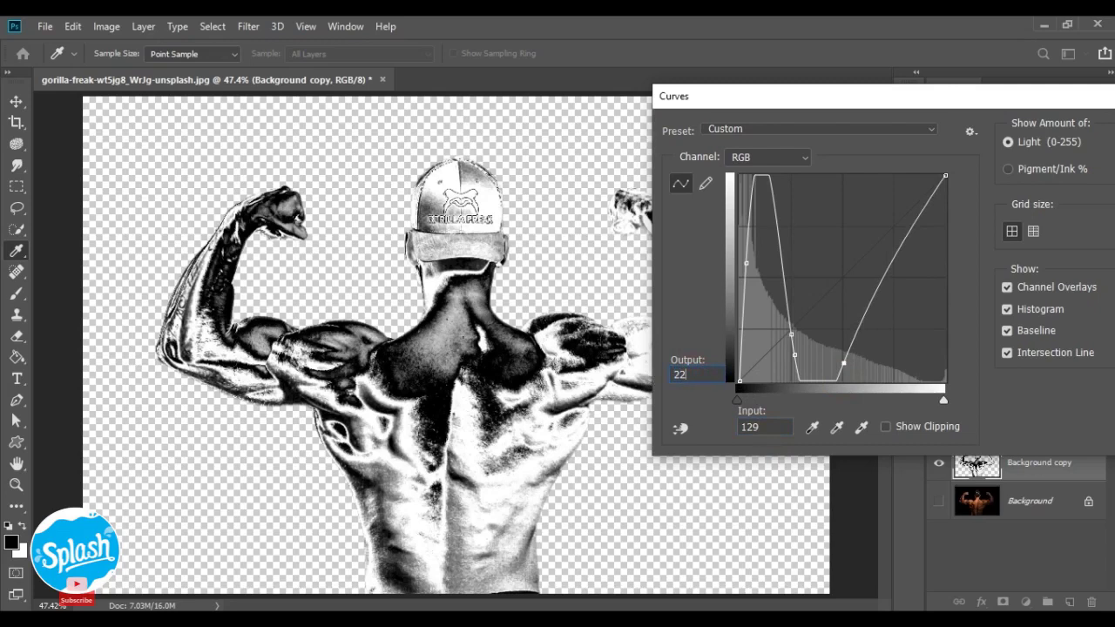
type("9")
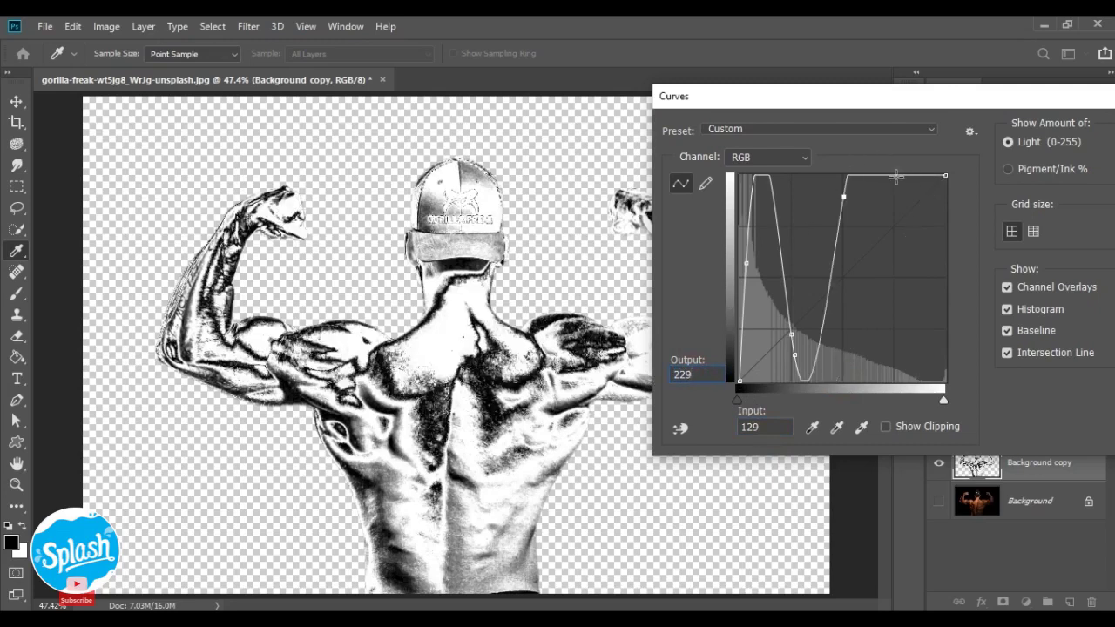
left_click(897, 177)
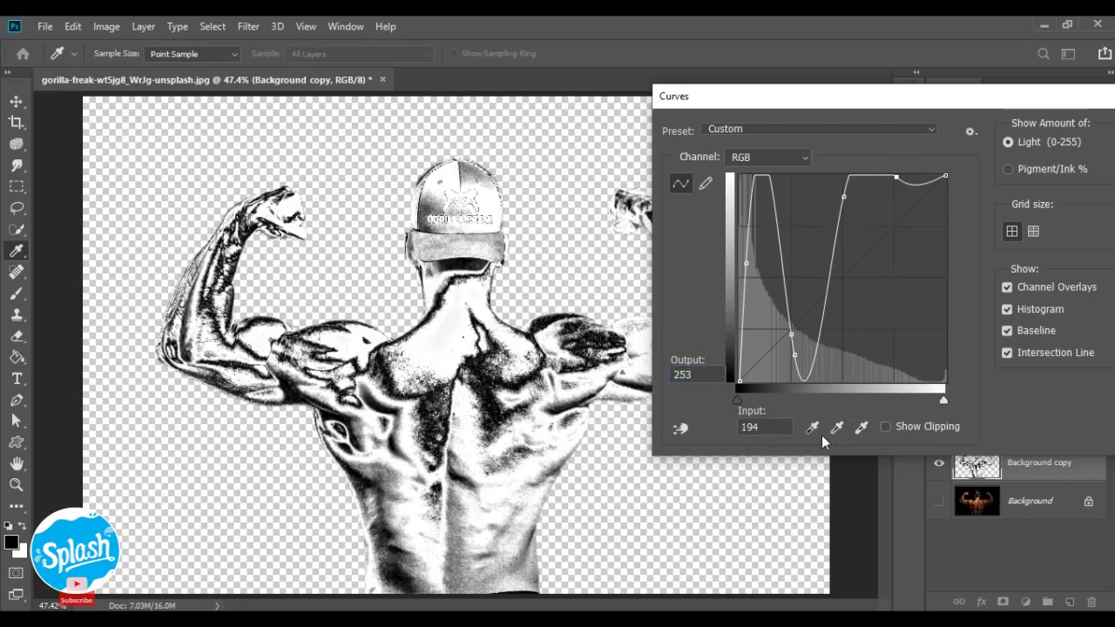
double_click(770, 426)
type("2")
type("5")
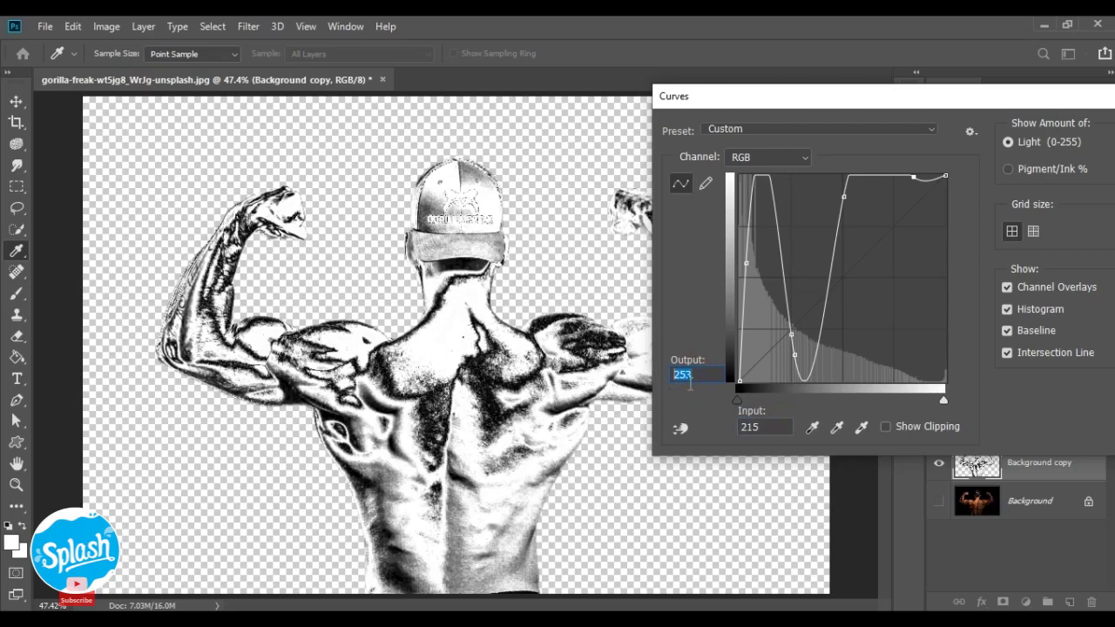
type("11")
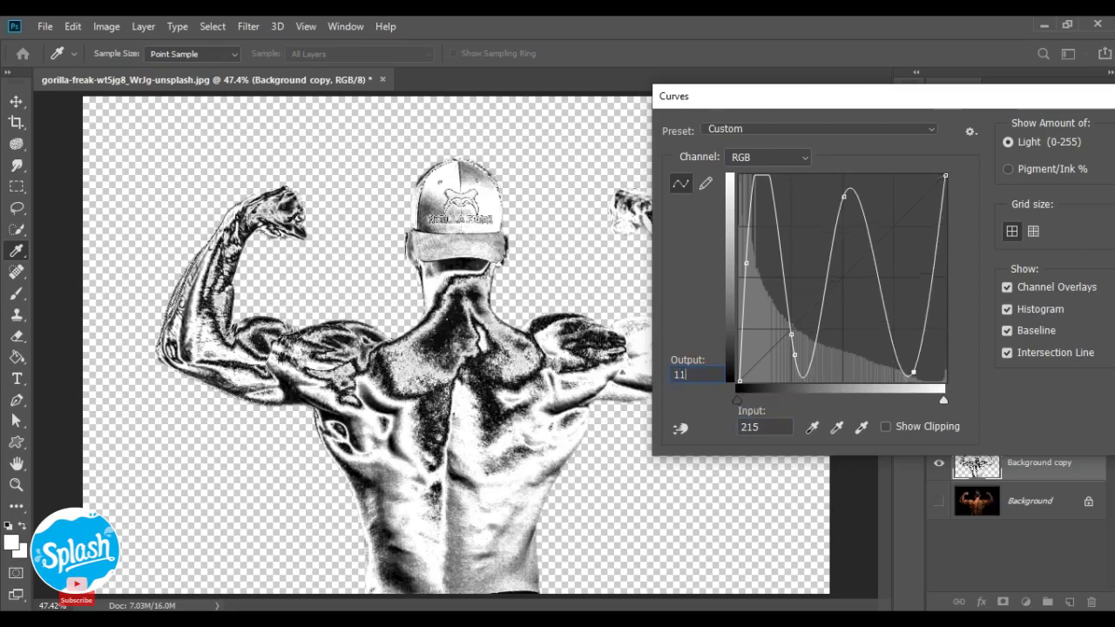
type("3")
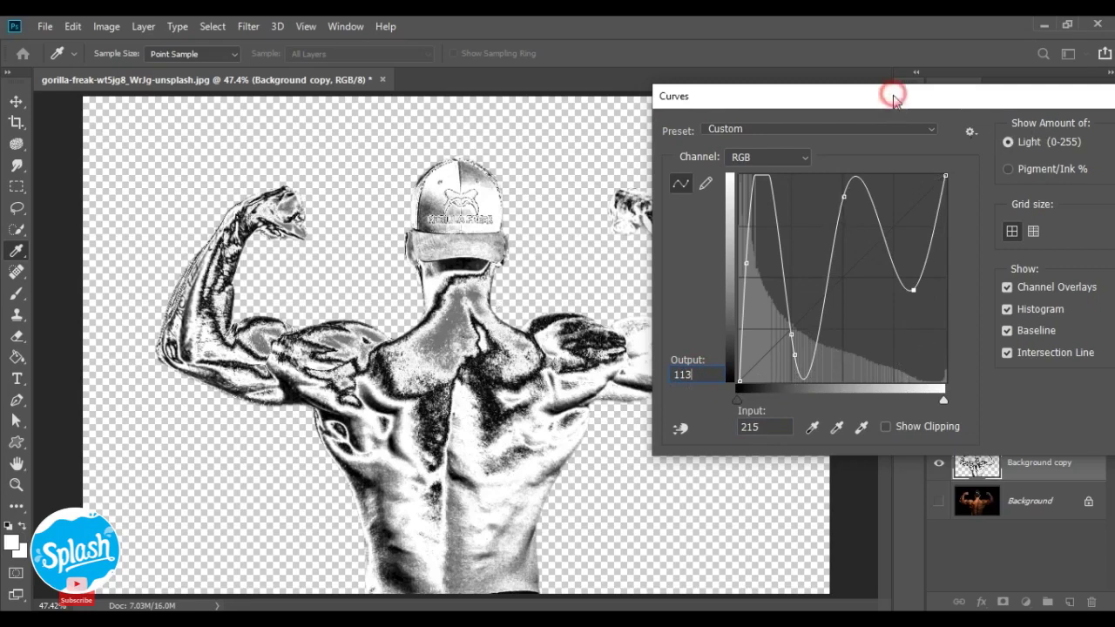
left_click_drag(894, 96, 621, 125)
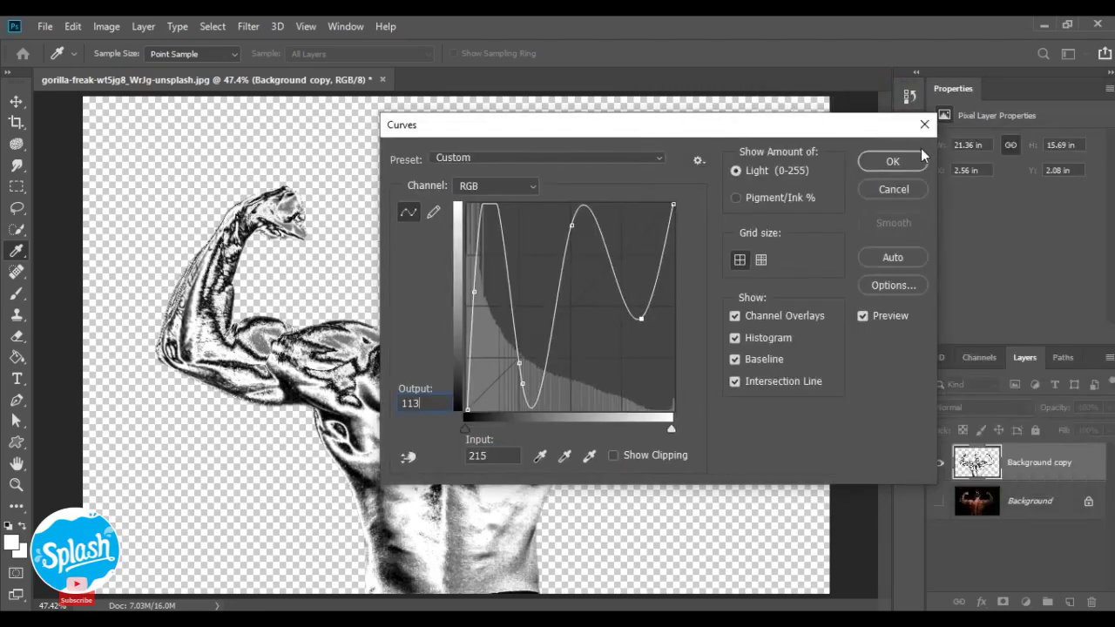
- Apply the Curves, then smudge the neck and upper back at 30% strength
left_click(906, 161)
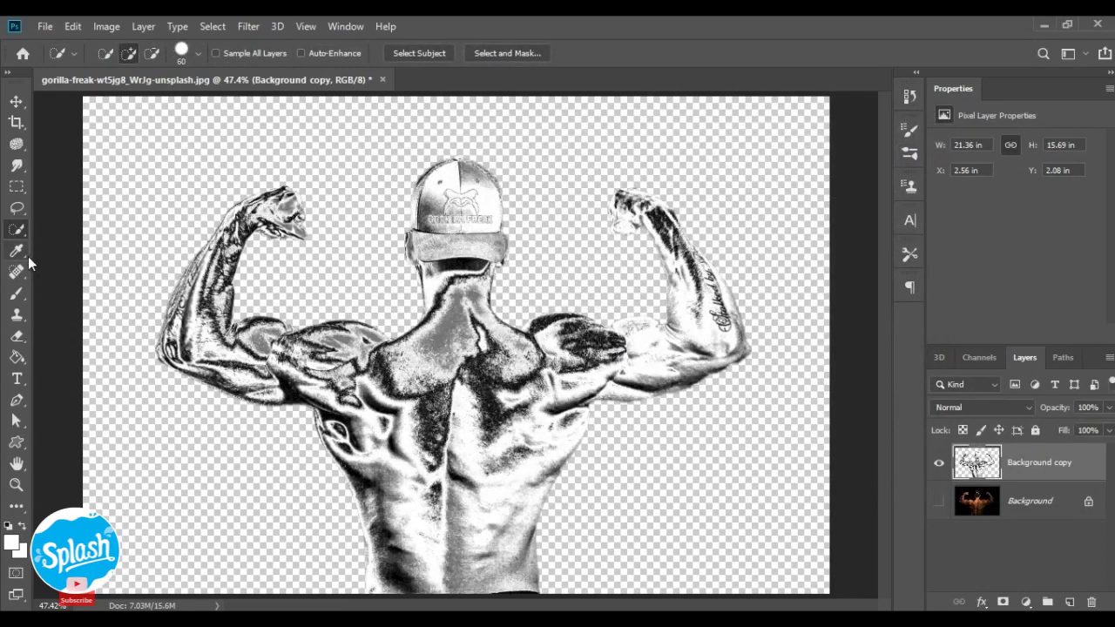
left_click(16, 171)
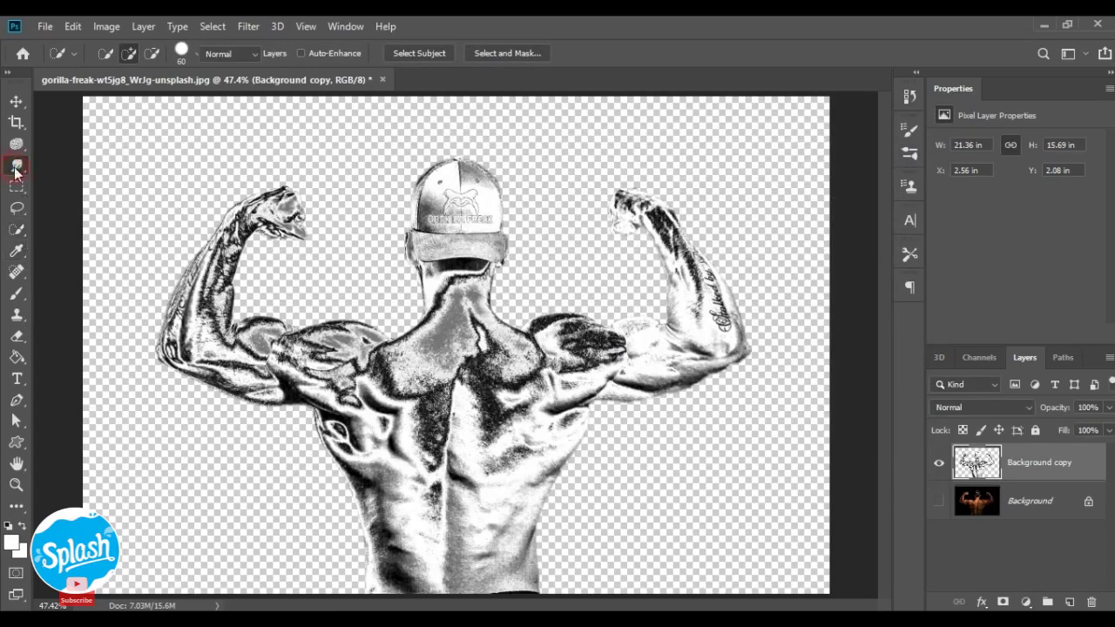
left_click(16, 170)
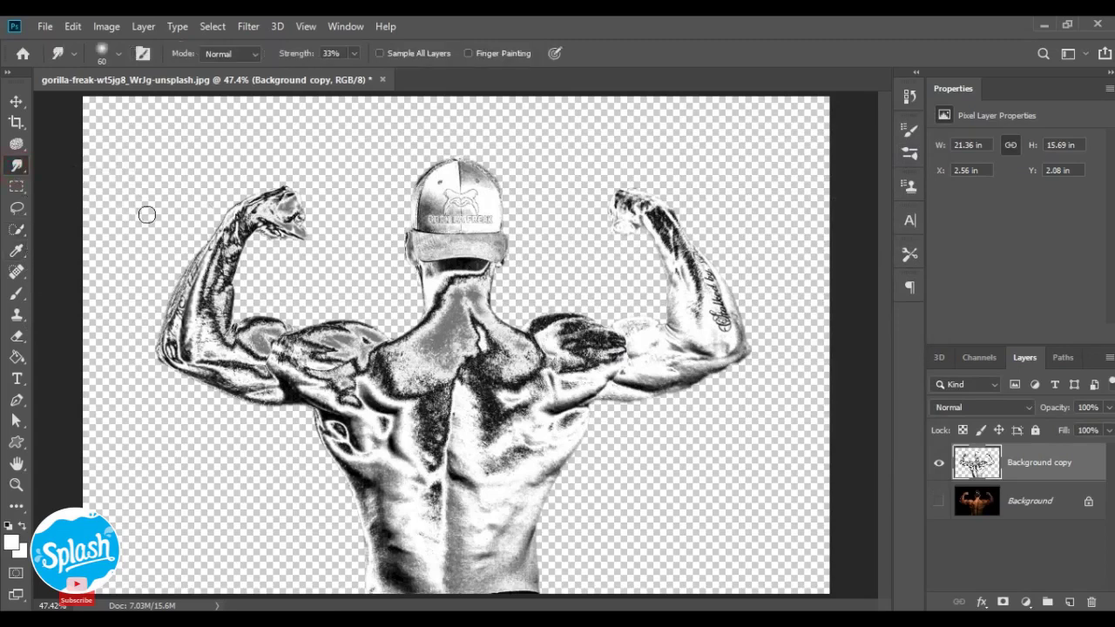
left_click(297, 55)
left_click_drag(437, 335, 438, 412)
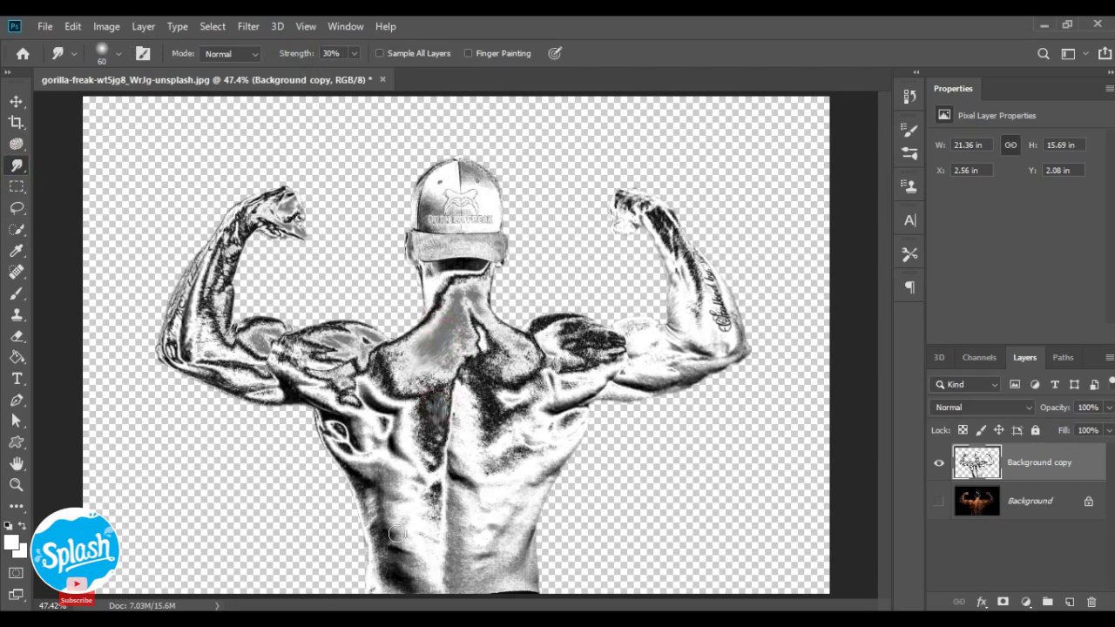
- Apply Blur More, then smudge the right shoulder, neck and lower back
left_click(248, 26)
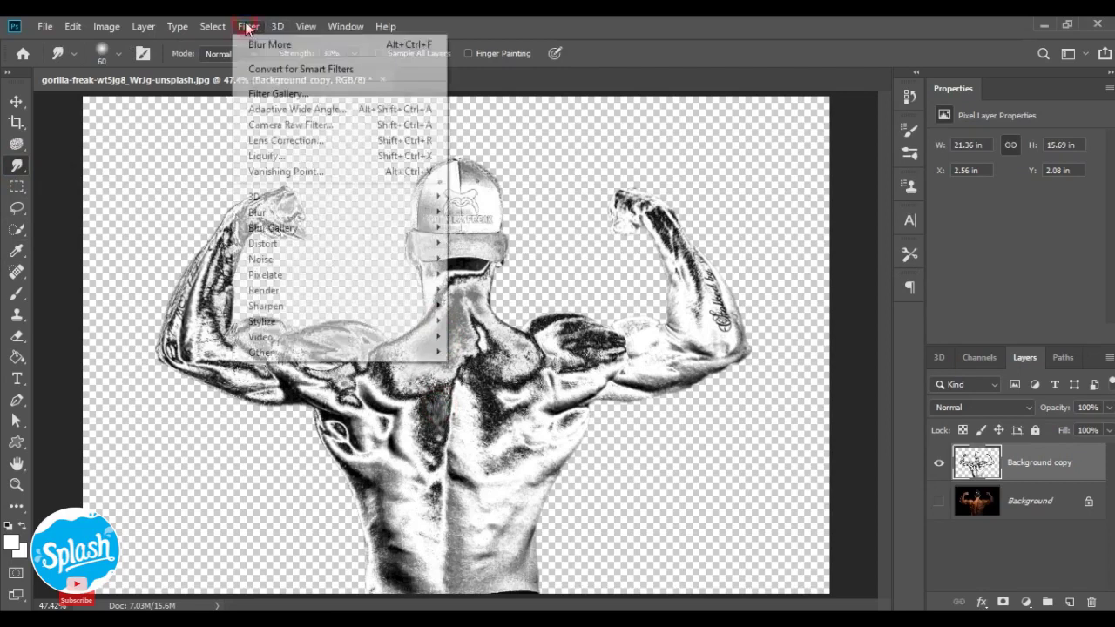
mouse_move(339, 213)
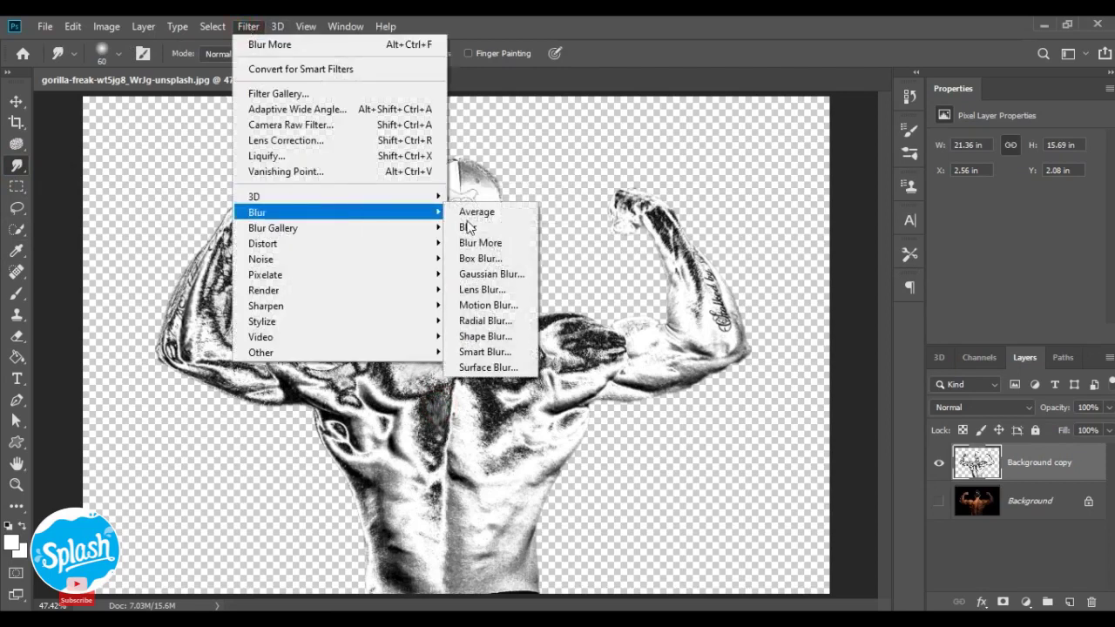
left_click(520, 242)
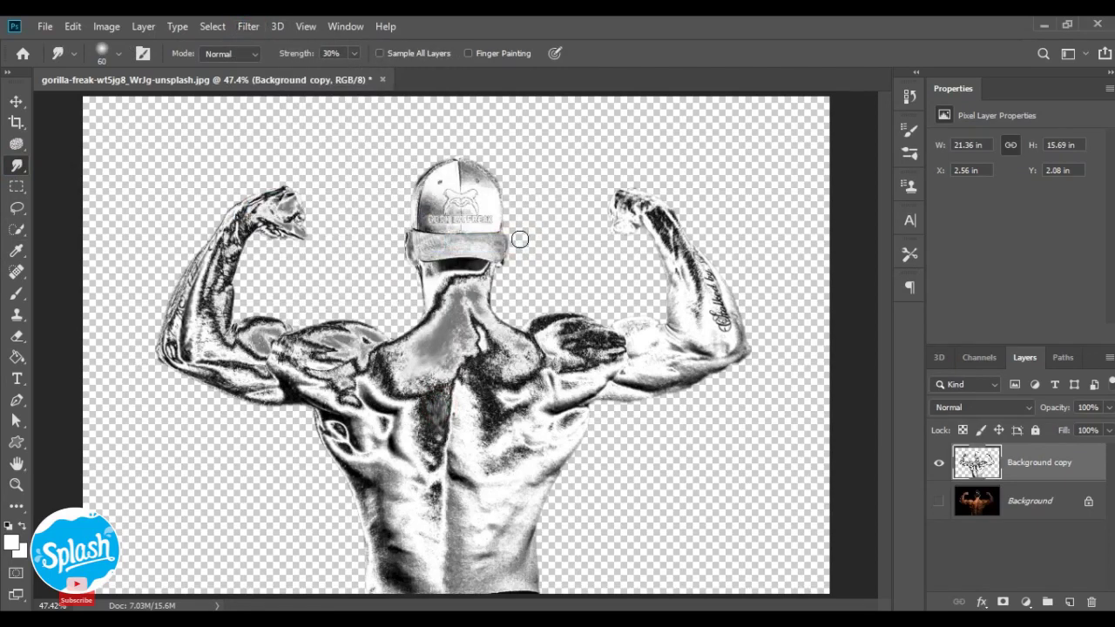
left_click(583, 339)
left_click_drag(583, 339, 532, 364)
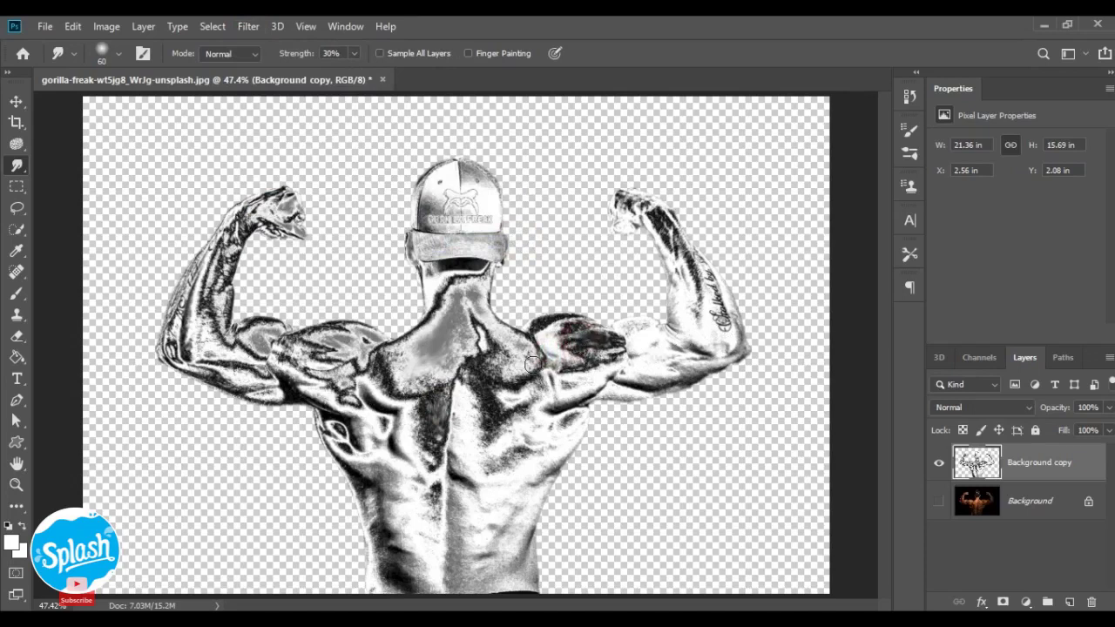
left_click_drag(475, 322, 488, 393)
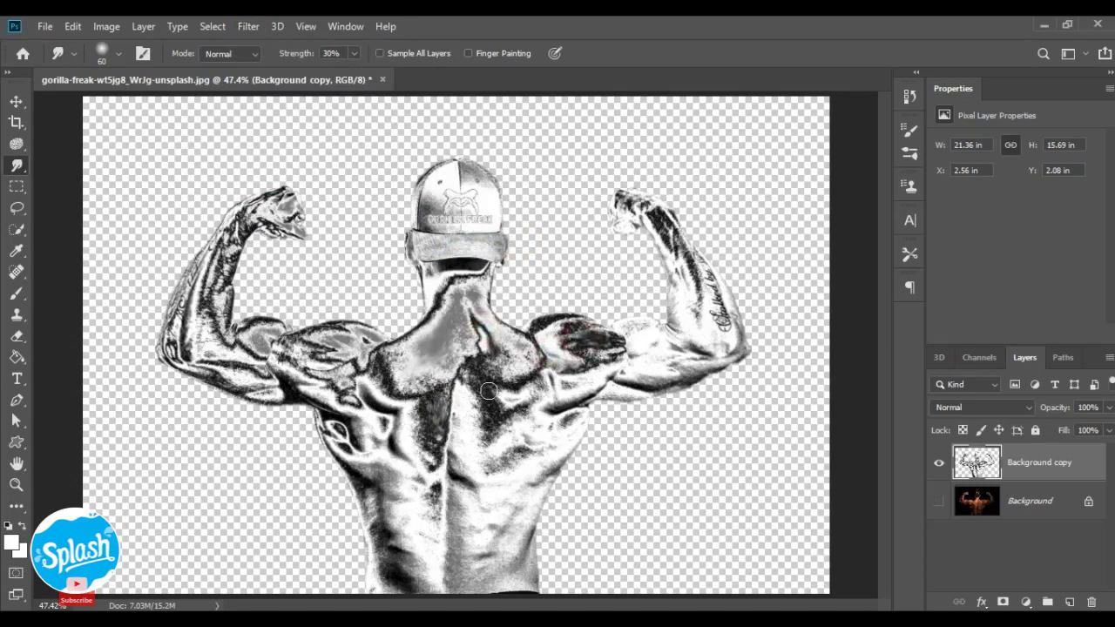
left_click_drag(470, 461, 470, 479)
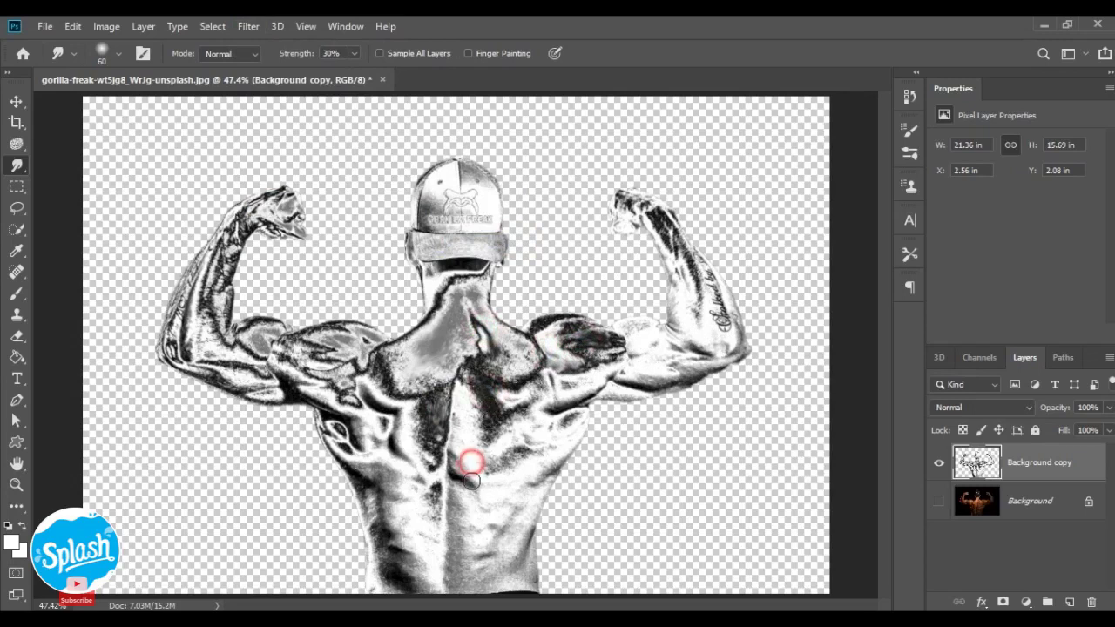
left_click_drag(397, 493, 390, 485)
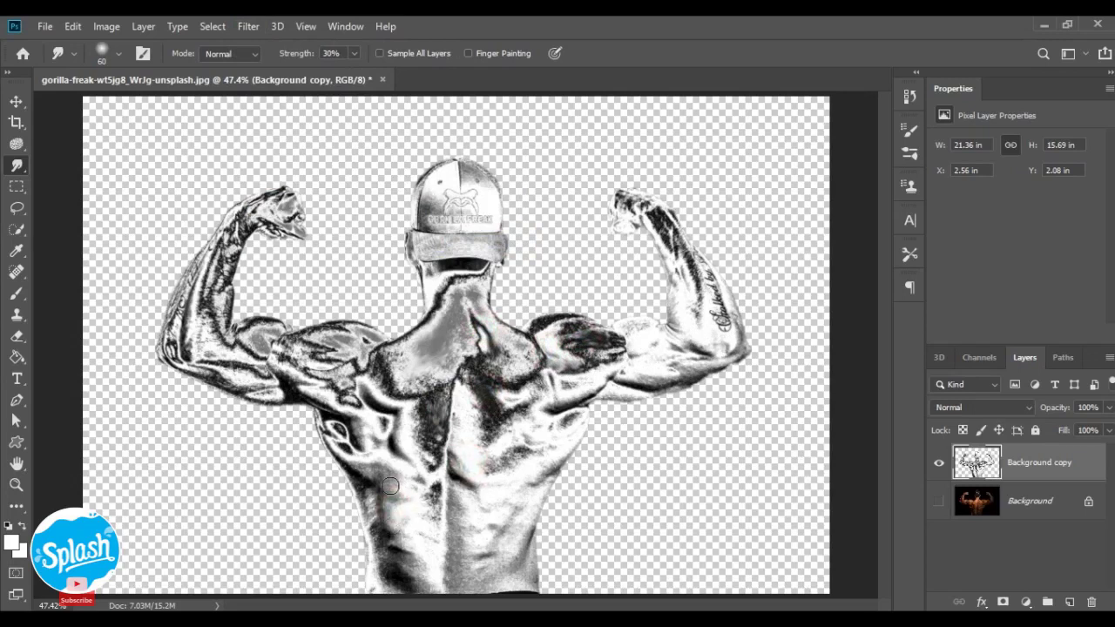
- With the smudge brush enlarged to 100, smooth the left forearm, elbow, back and waistline
key("bracketright")
key("bracketright")
key("bracketright")
mouse_move(244, 353)
left_mouse_down()
mouse_move(207, 316)
mouse_move(227, 235)
left_mouse_up()
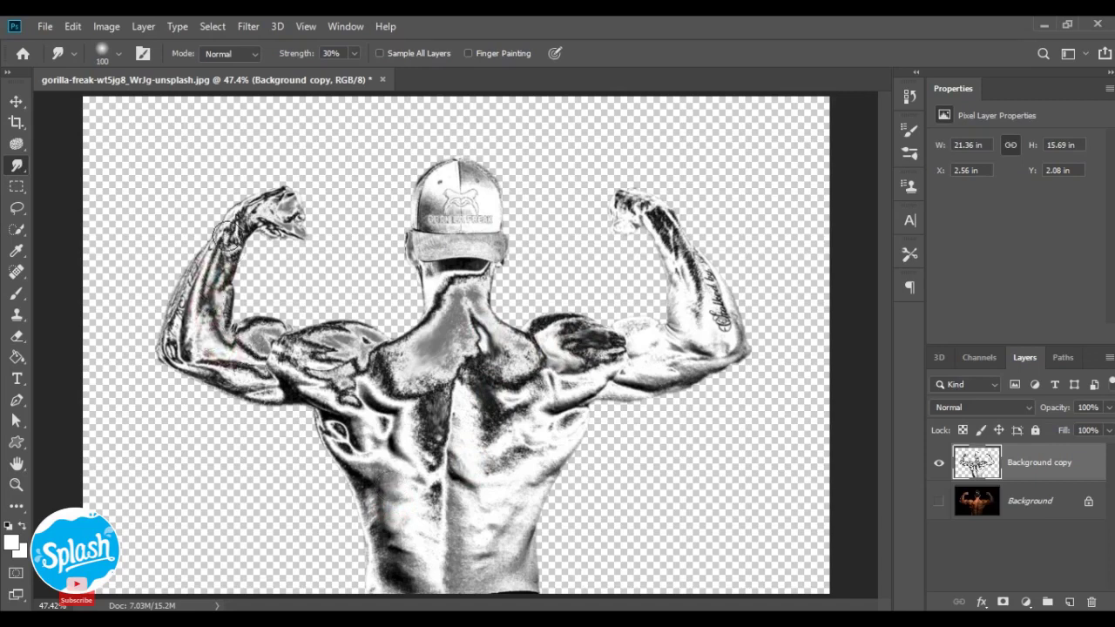
mouse_move(227, 234)
left_mouse_down()
mouse_move(178, 345)
mouse_move(221, 372)
mouse_move(253, 373)
left_mouse_up()
mouse_move(549, 341)
left_mouse_down()
mouse_move(695, 365)
mouse_move(703, 293)
mouse_move(661, 221)
mouse_move(628, 200)
left_mouse_up()
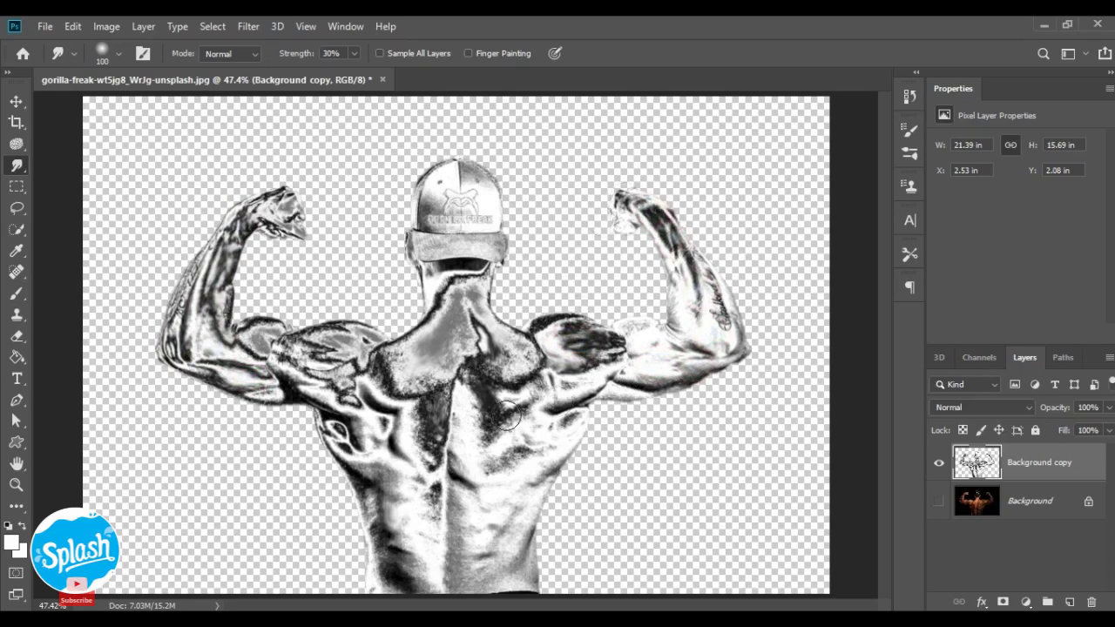
left_click_drag(511, 344, 472, 547)
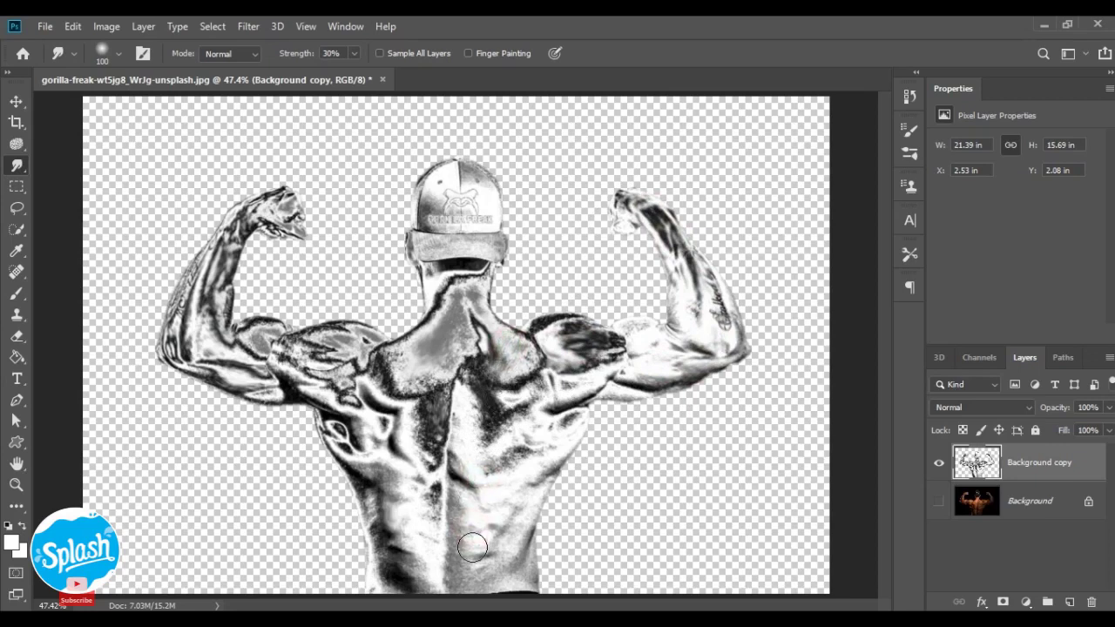
left_click_drag(472, 547, 528, 604)
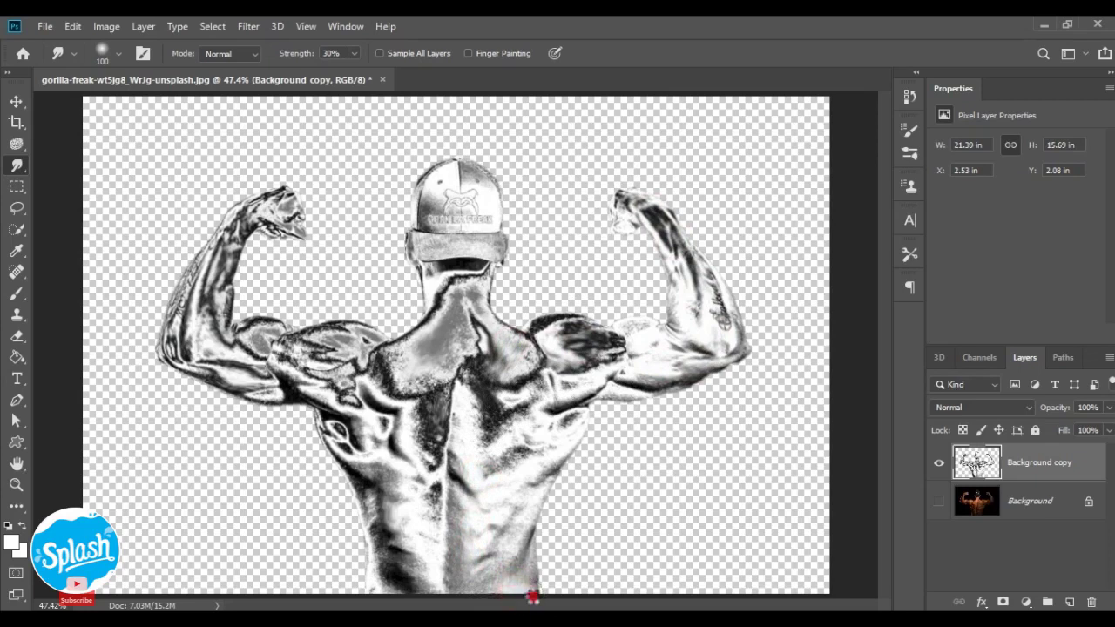
left_click_drag(533, 597, 510, 596)
left_click_drag(430, 576, 376, 568)
- Smudge the spine, left shoulder and bicep, right shoulder, lower back and cap
left_click(469, 397)
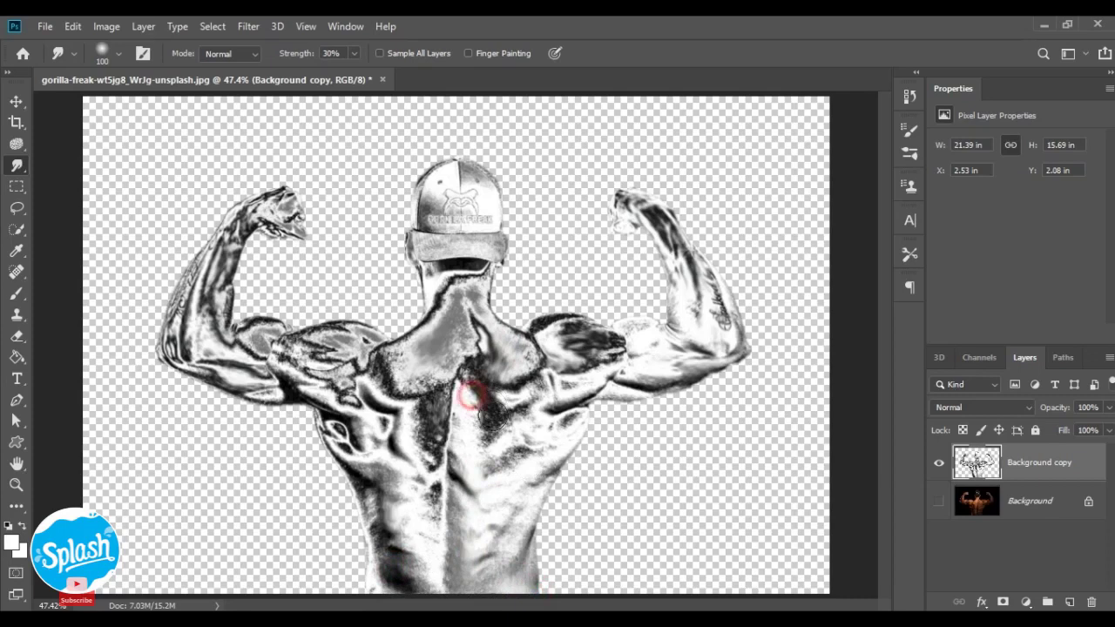
mouse_move(468, 397)
left_mouse_down()
mouse_move(423, 374)
mouse_move(431, 446)
left_mouse_up()
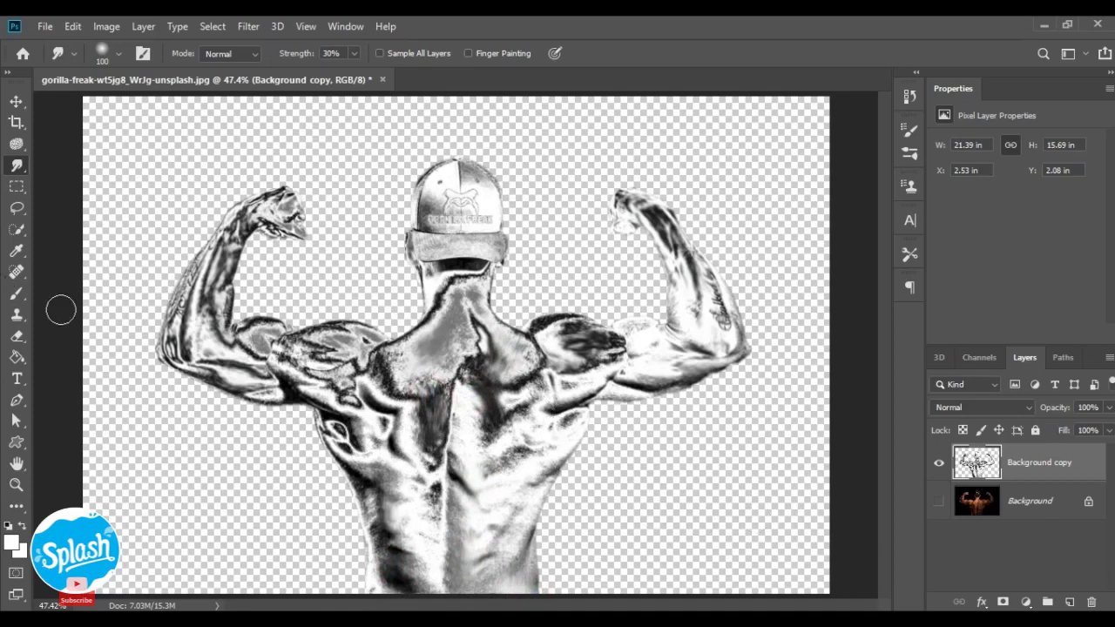
left_click_drag(323, 343, 251, 338)
left_click_drag(319, 345, 237, 330)
left_click_drag(540, 330, 553, 326)
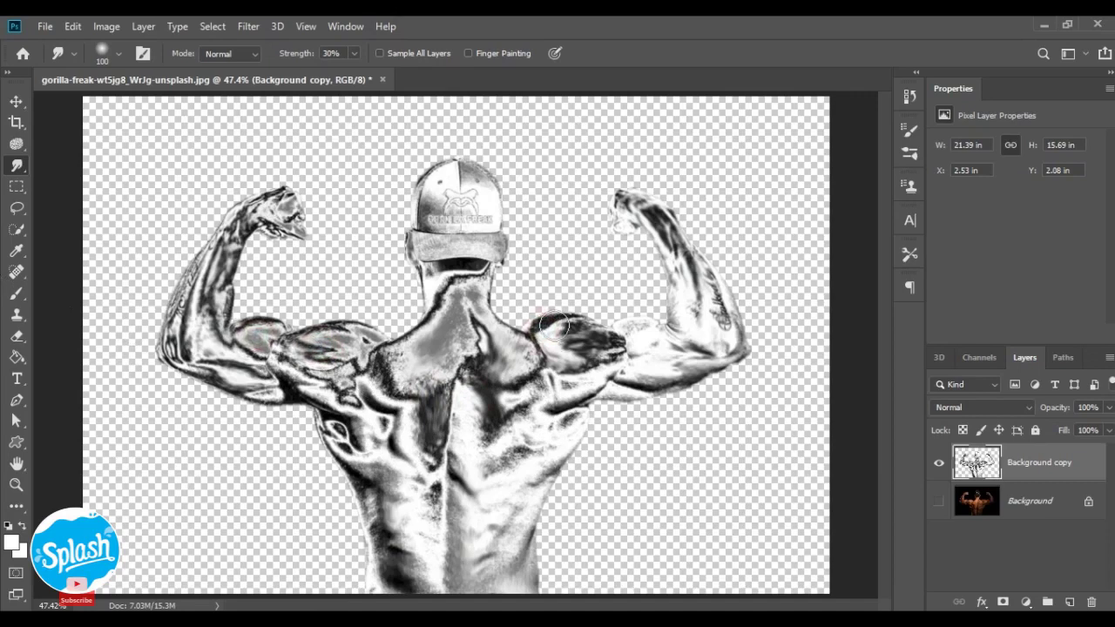
left_click_drag(514, 454, 488, 462)
left_click_drag(357, 478, 368, 483)
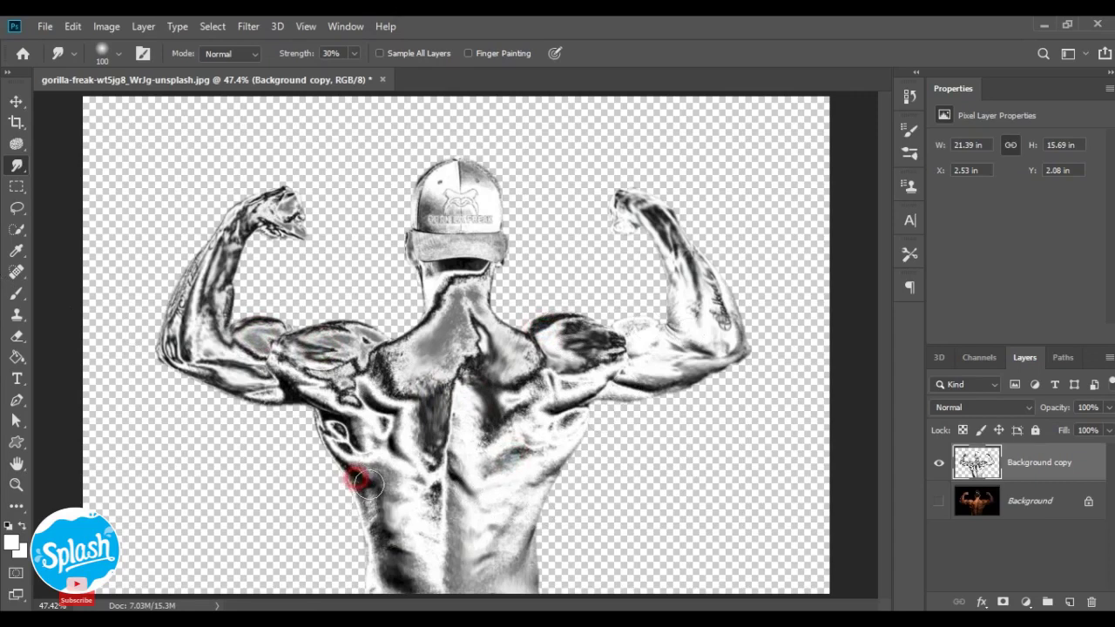
left_click_drag(514, 563, 511, 580)
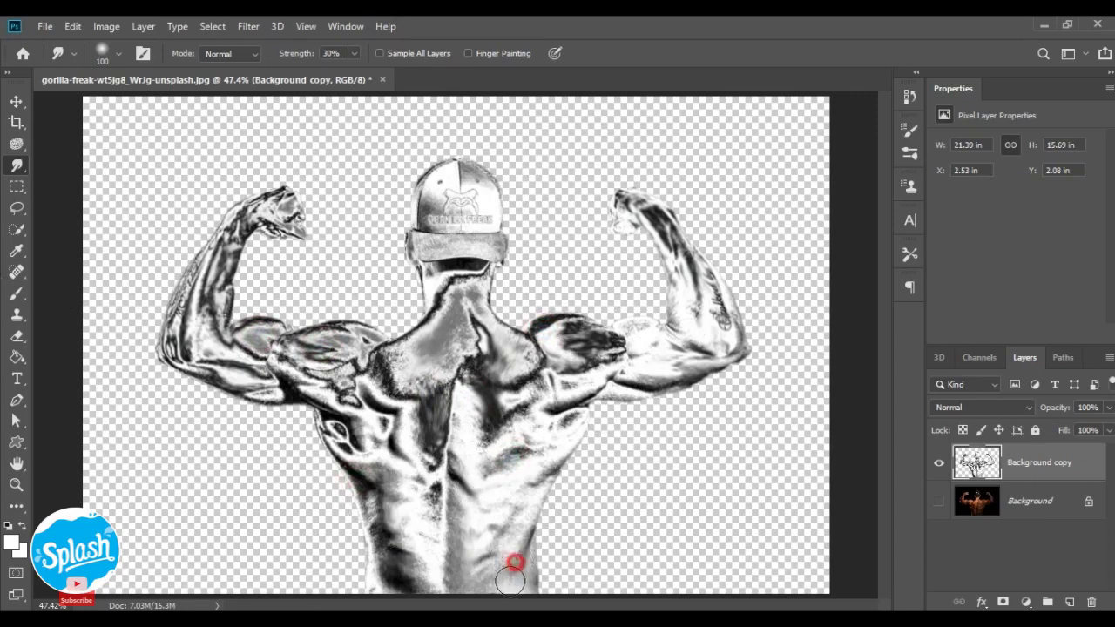
mouse_move(435, 176)
left_mouse_down()
mouse_move(440, 209)
mouse_move(486, 192)
mouse_move(476, 206)
mouse_move(480, 183)
mouse_move(449, 301)
mouse_move(494, 312)
left_mouse_up()
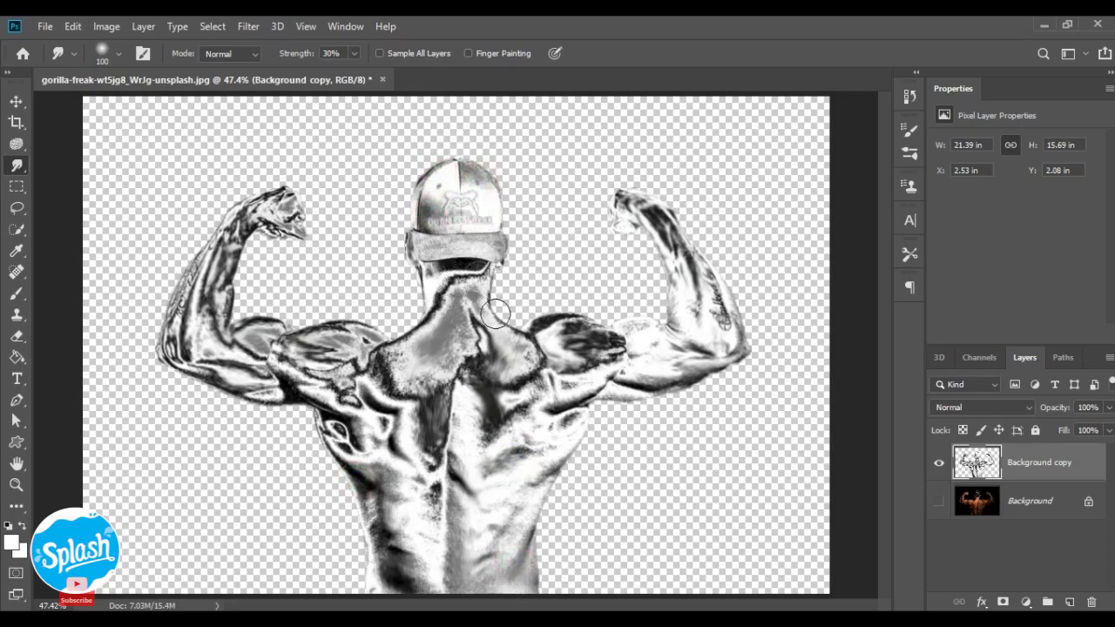
mouse_move(608, 348)
left_mouse_down()
mouse_move(623, 351)
mouse_move(616, 374)
mouse_move(635, 397)
mouse_move(662, 383)
mouse_move(654, 374)
mouse_move(673, 380)
left_mouse_up()
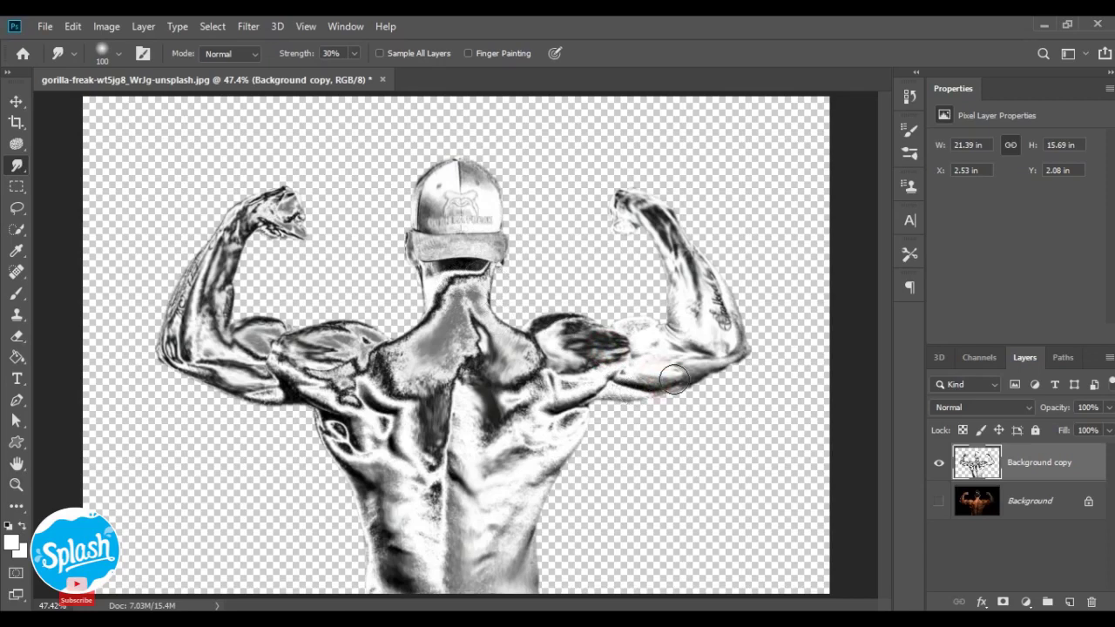
left_click(105, 26)
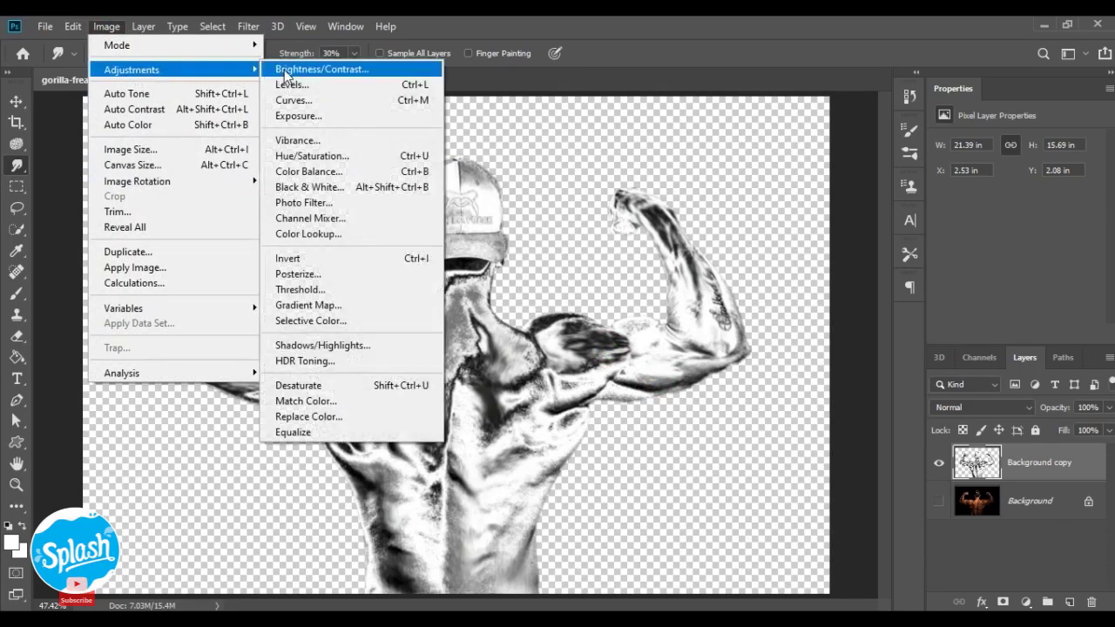
left_click(286, 67)
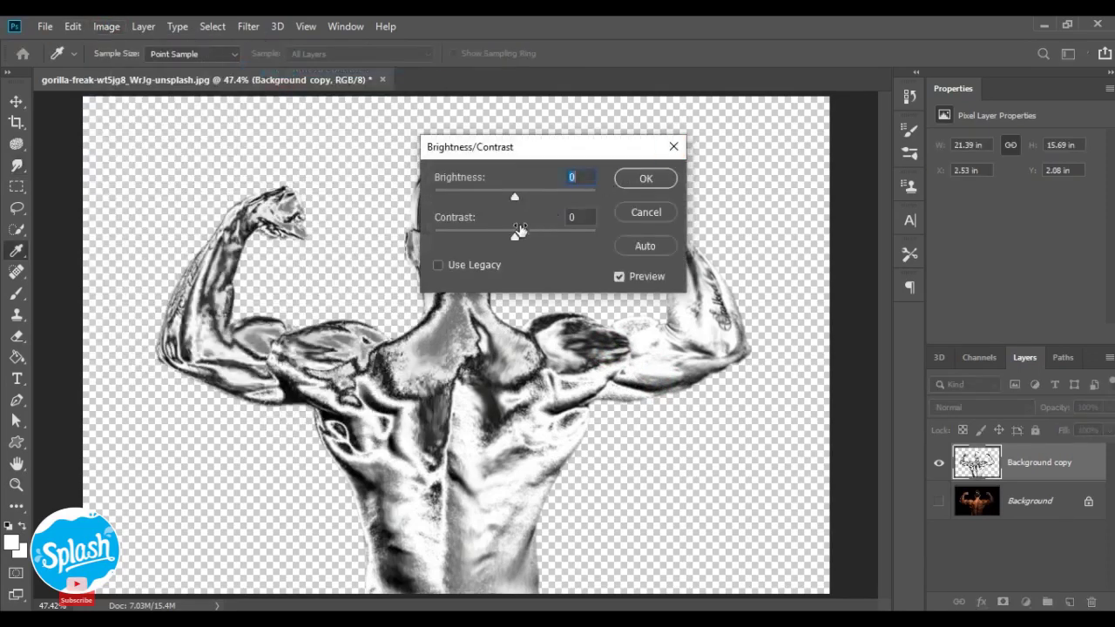
left_click_drag(515, 238, 434, 237)
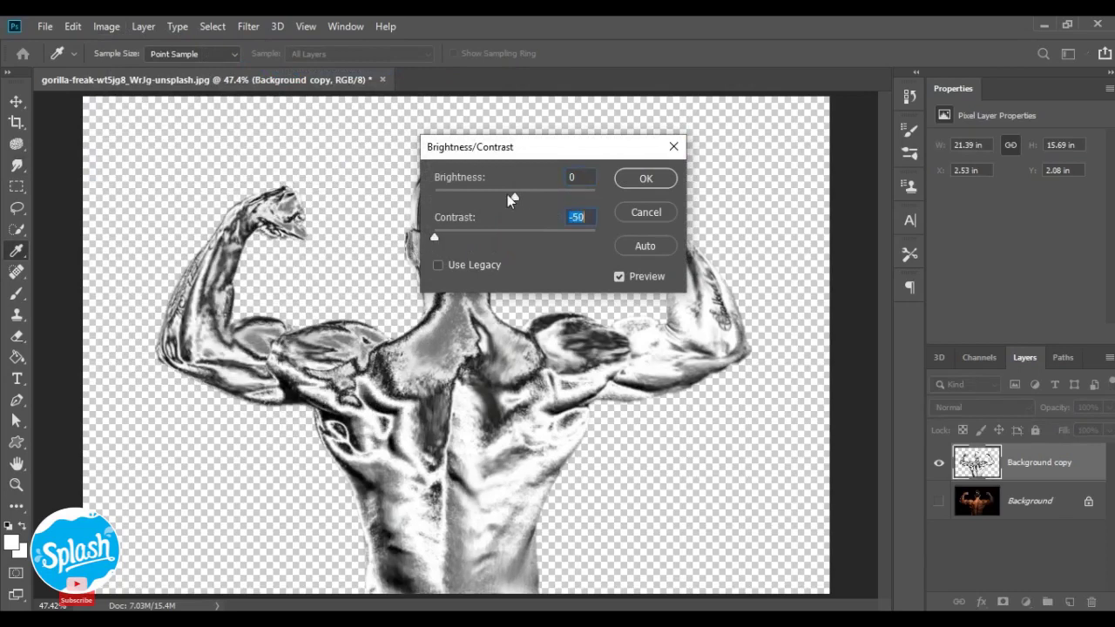
left_click_drag(520, 198, 534, 198)
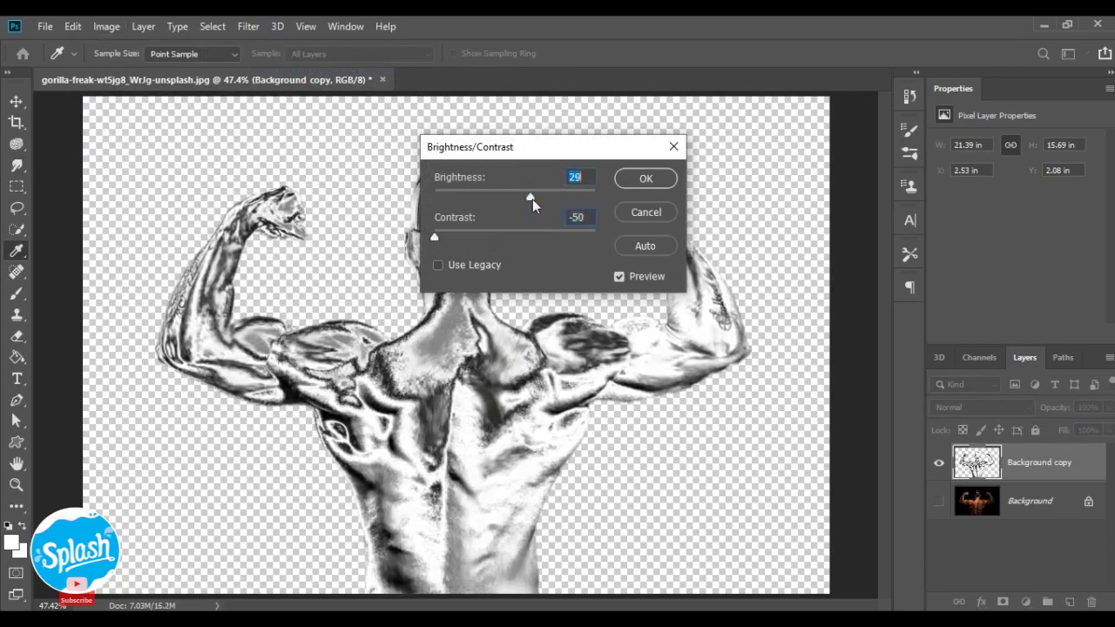
left_click_drag(534, 199, 533, 199)
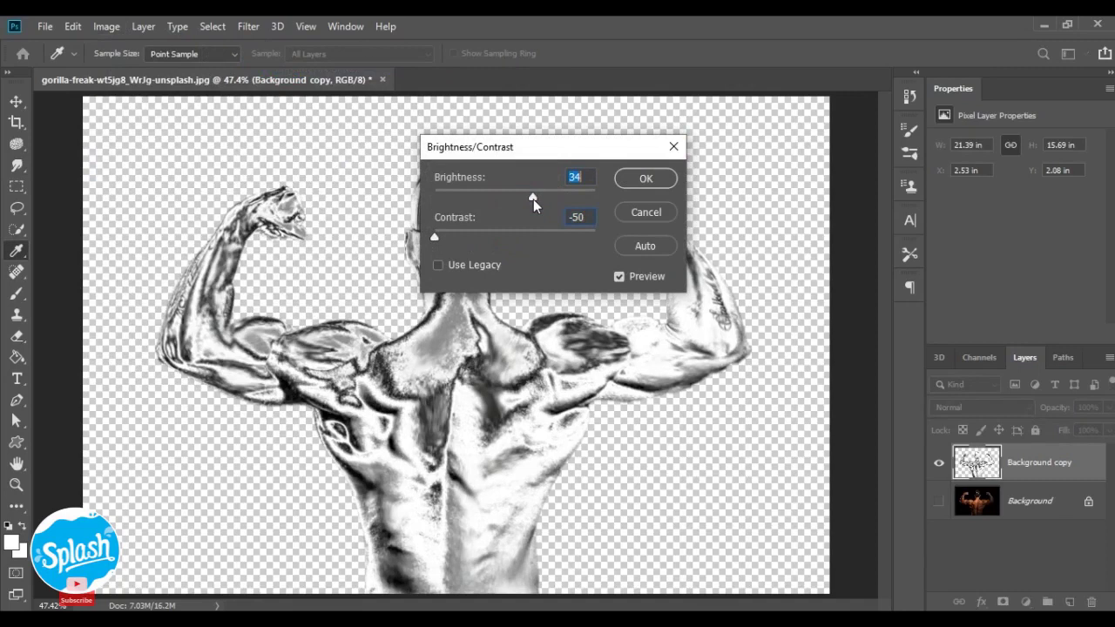
left_click(630, 178)
key("r")
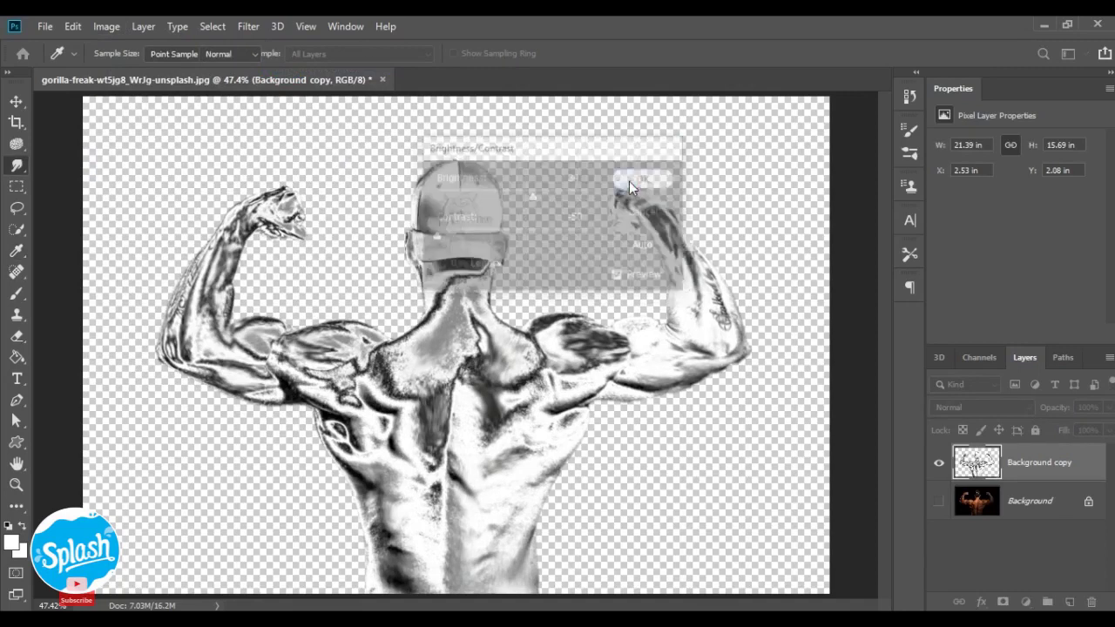
key("ctrl+z")
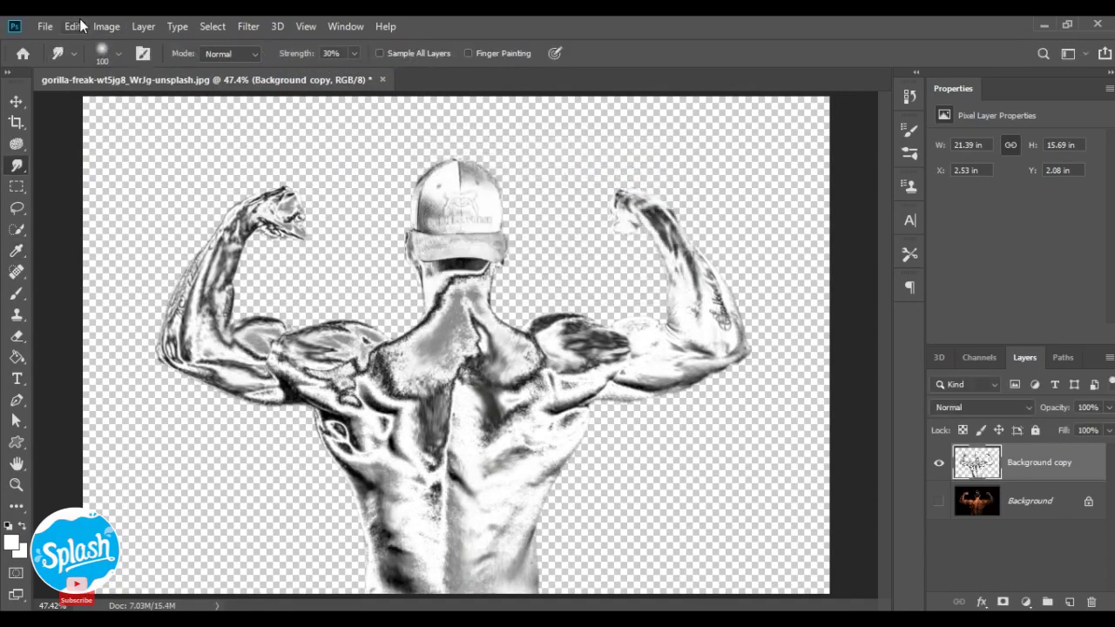
- Apply Levels with input values 0, 0.61 and 236 to the sketch layer
left_click(106, 26)
mouse_move(132, 70)
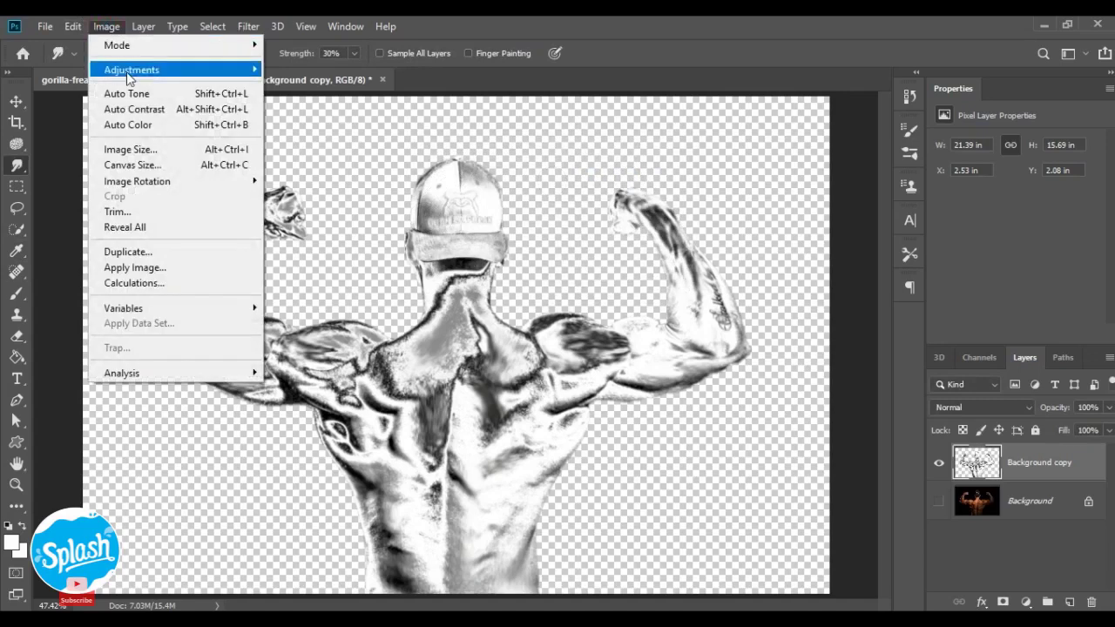
left_click(344, 85)
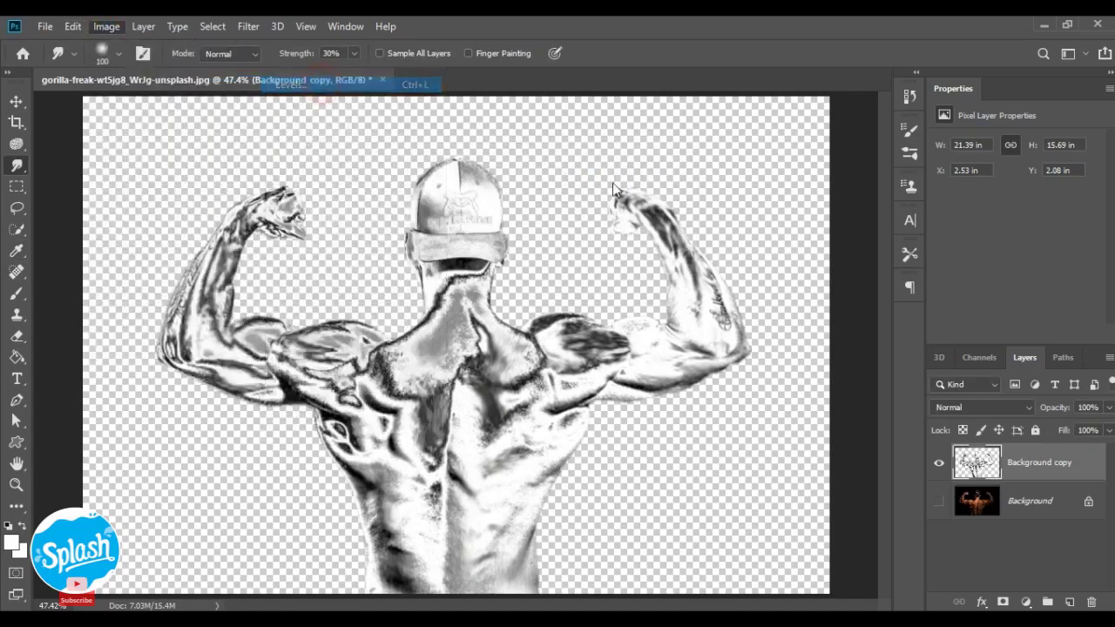
left_click_drag(756, 435, 777, 438)
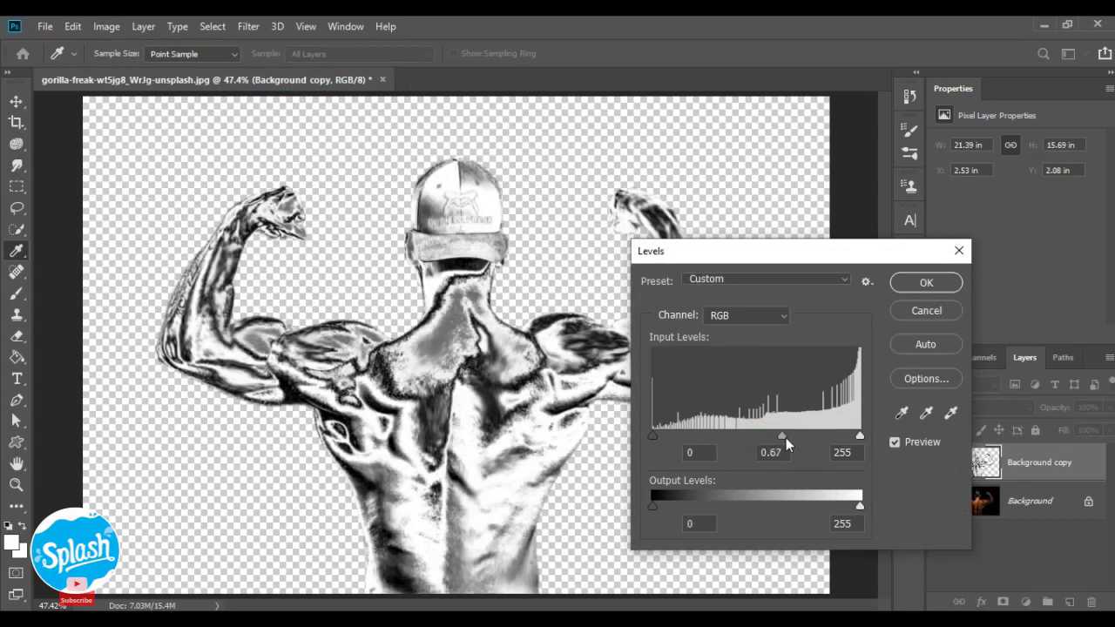
left_click_drag(860, 436, 844, 437)
left_click(931, 284)
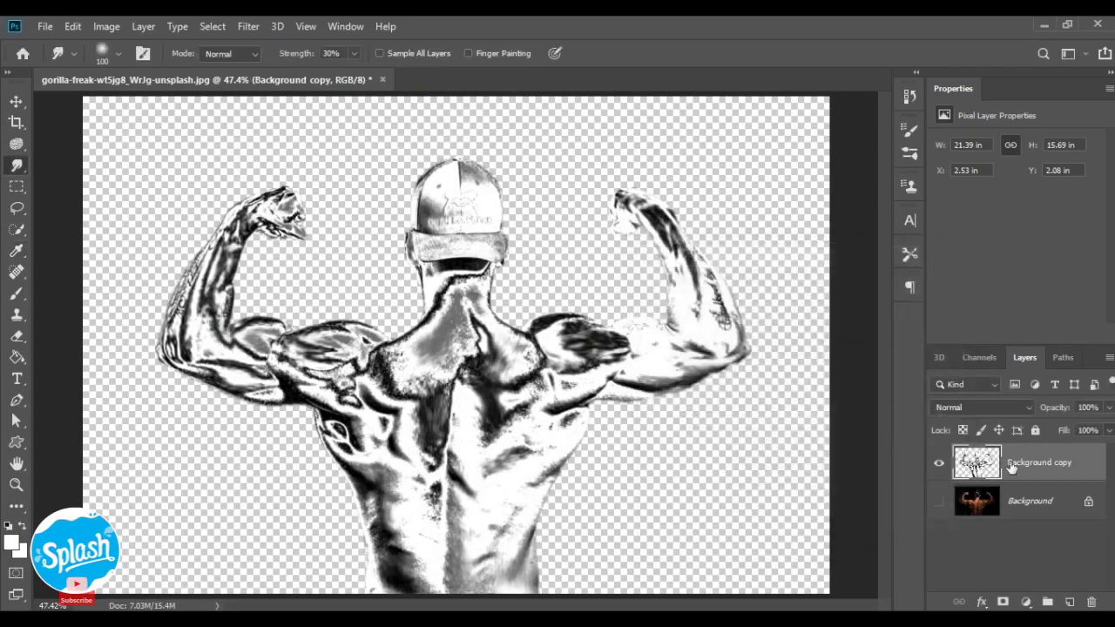
- Show the Background layer, test-shift the sketch layer aside, then undo the move
left_click(938, 501)
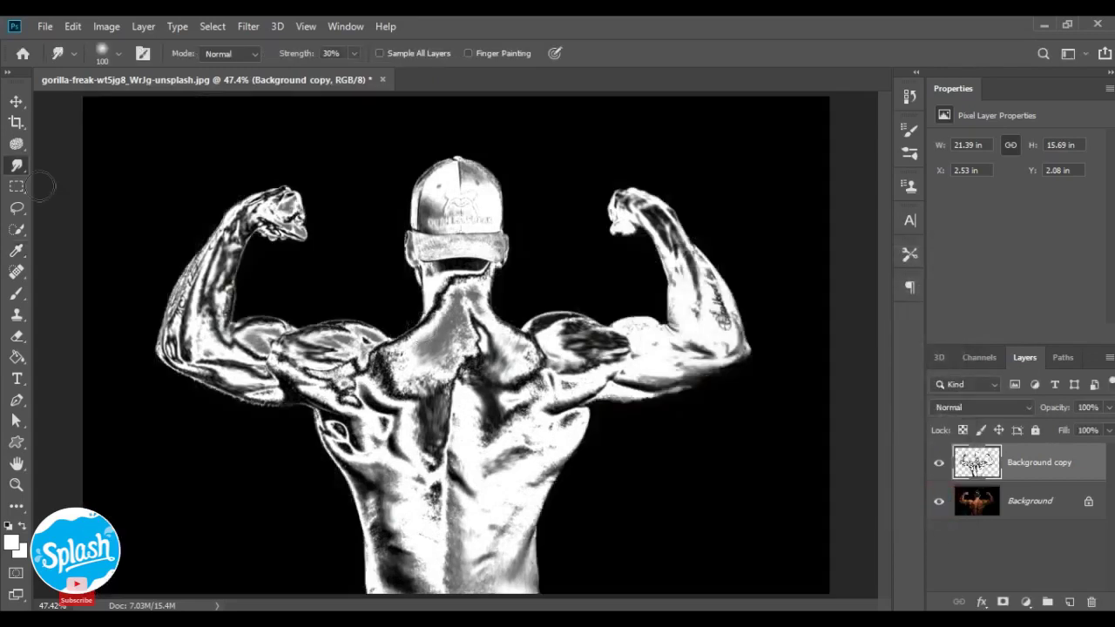
left_click(16, 101)
left_click_drag(509, 383, 671, 383)
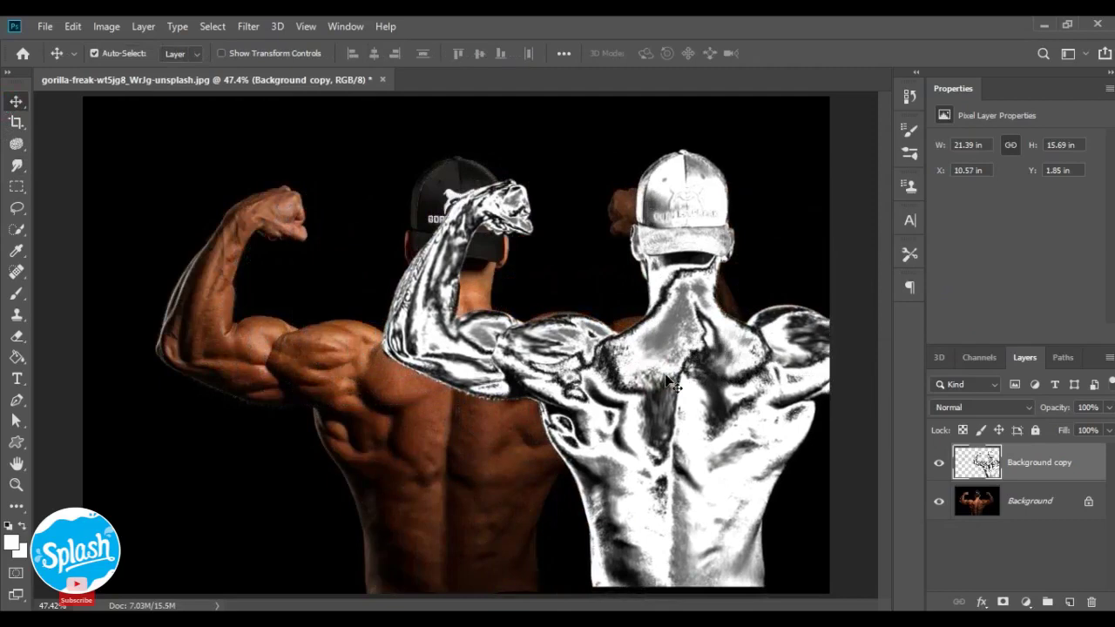
key("ctrl+z")
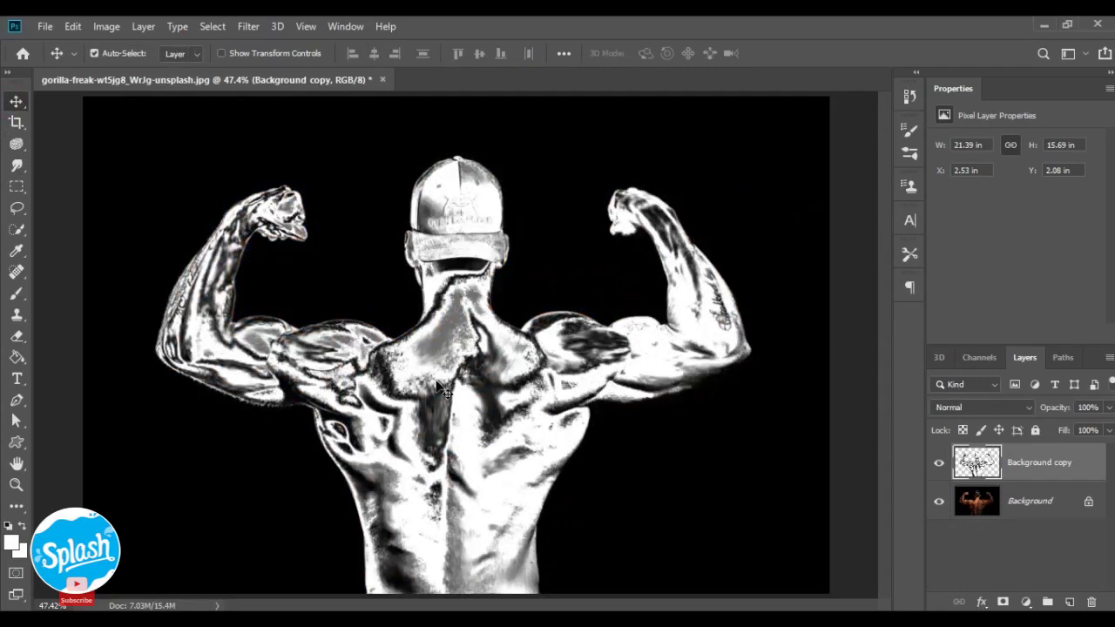
- Toggle the sketch layer's visibility twice to compare with the original, leaving it visible
left_click(939, 463)
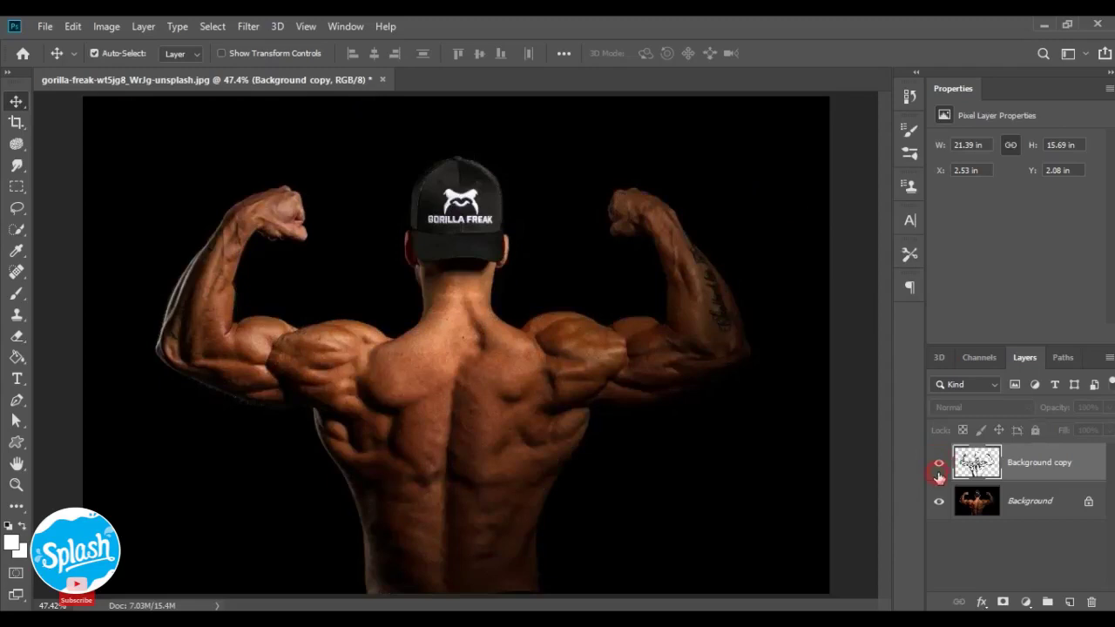
left_click(939, 471)
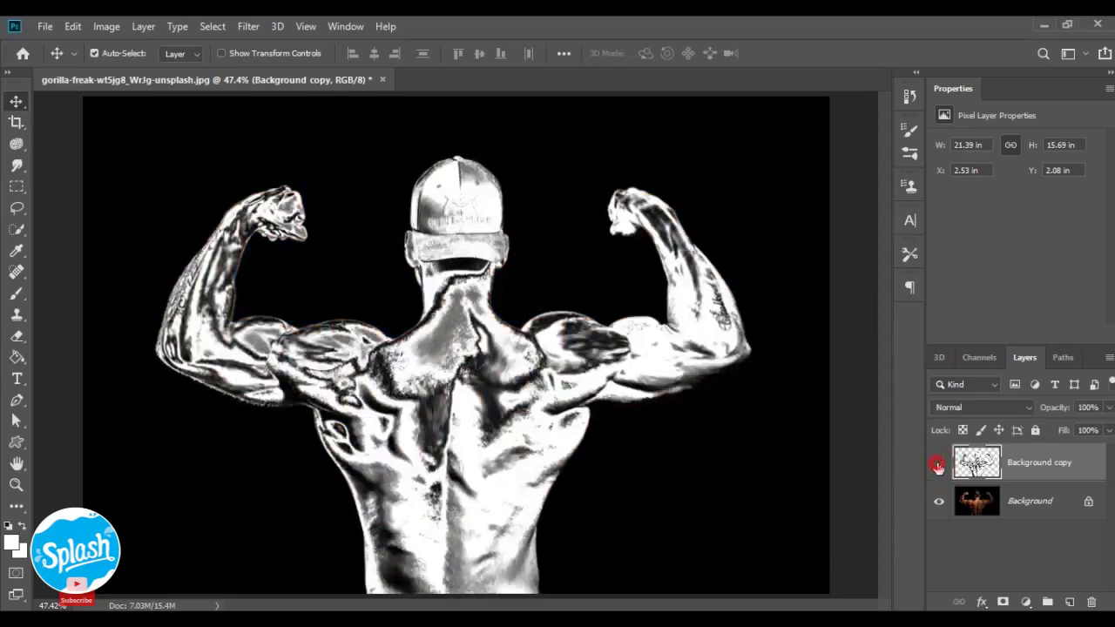
left_click(938, 466)
left_click(939, 468)
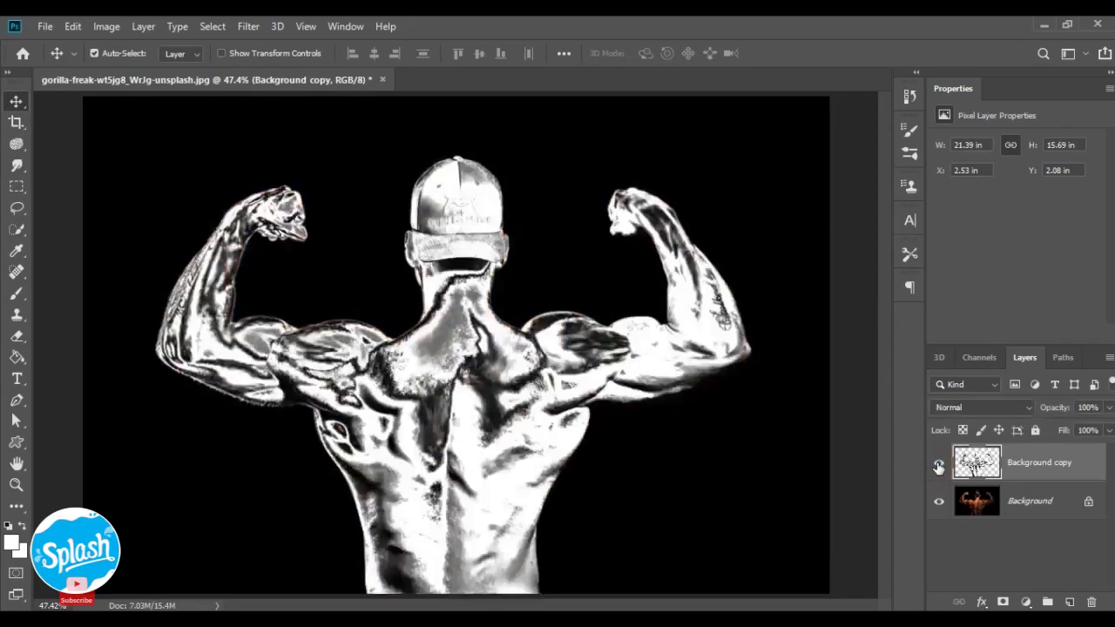